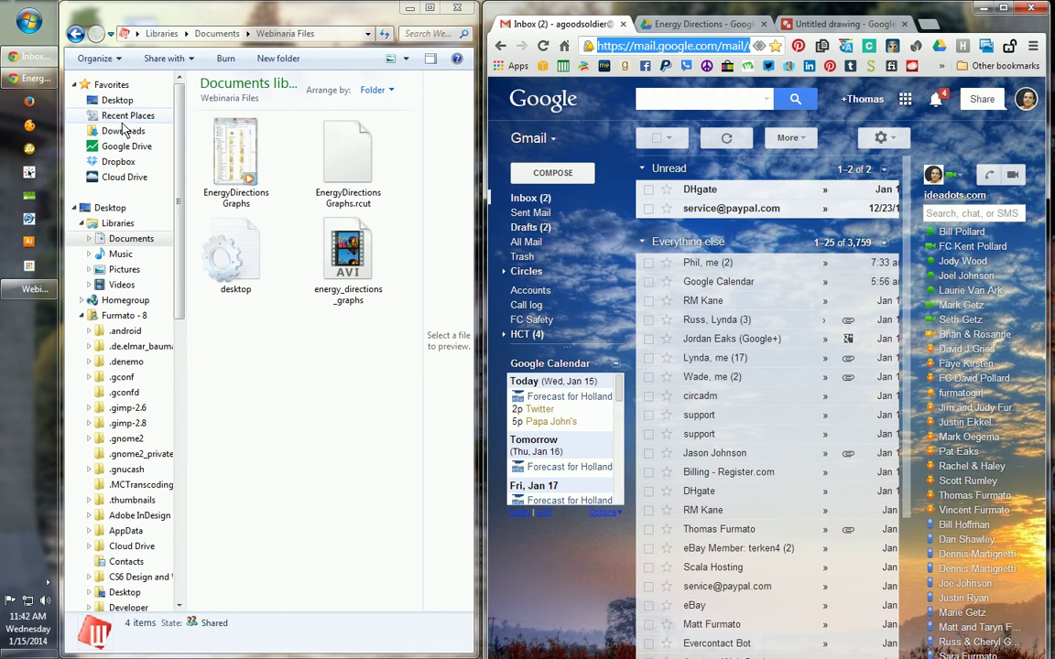
# Open the Documents library in Windows Explorer
pyautogui.click(117, 240)
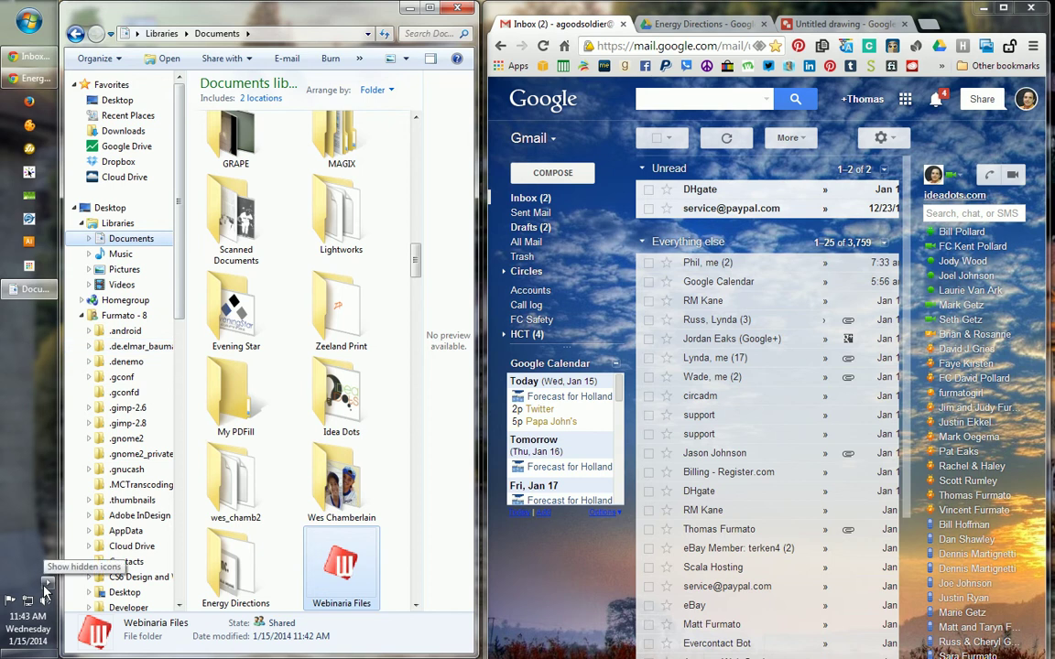
pyautogui.click(47, 584)
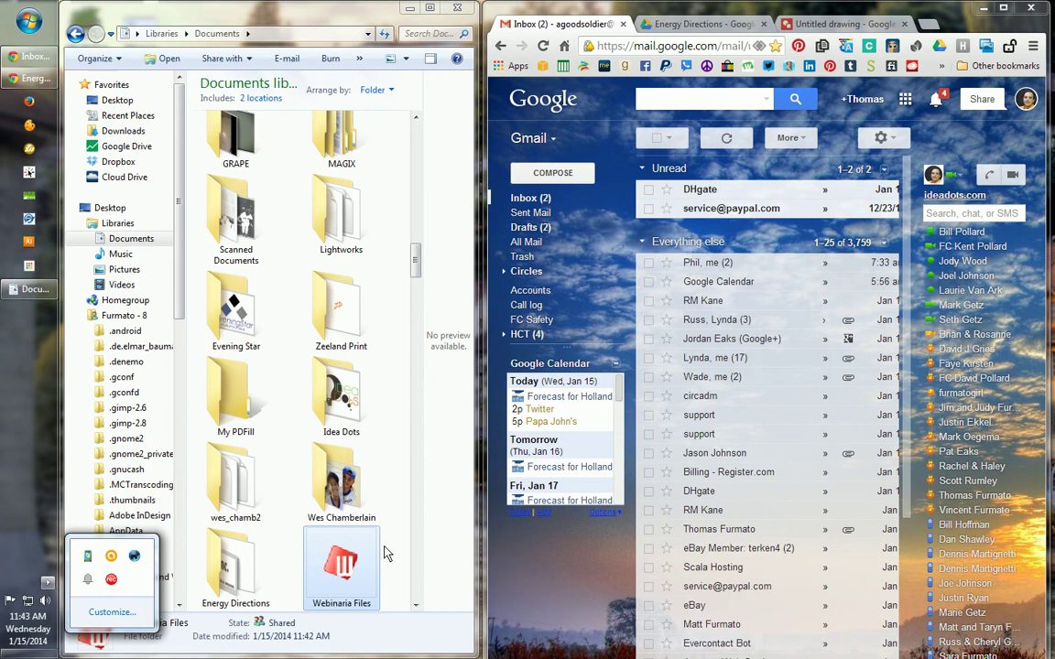
pyautogui.click(393, 525)
pyautogui.click(399, 505)
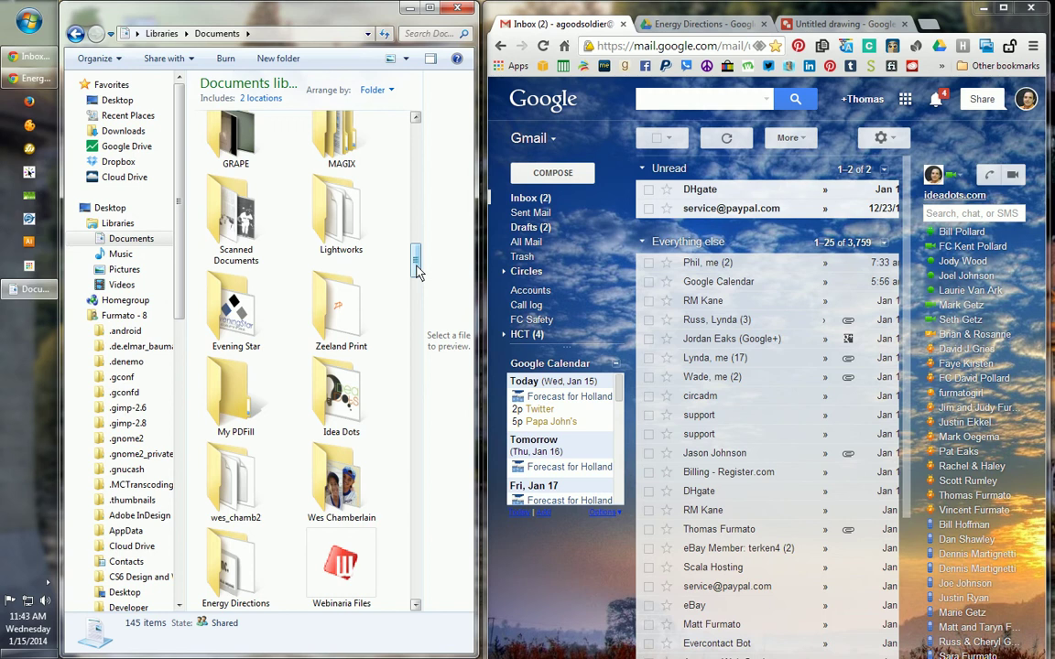
pyautogui.moveTo(416, 272)
pyautogui.mouseDown()
pyautogui.moveTo(414, 252)
pyautogui.moveTo(414, 289)
pyautogui.mouseUp()
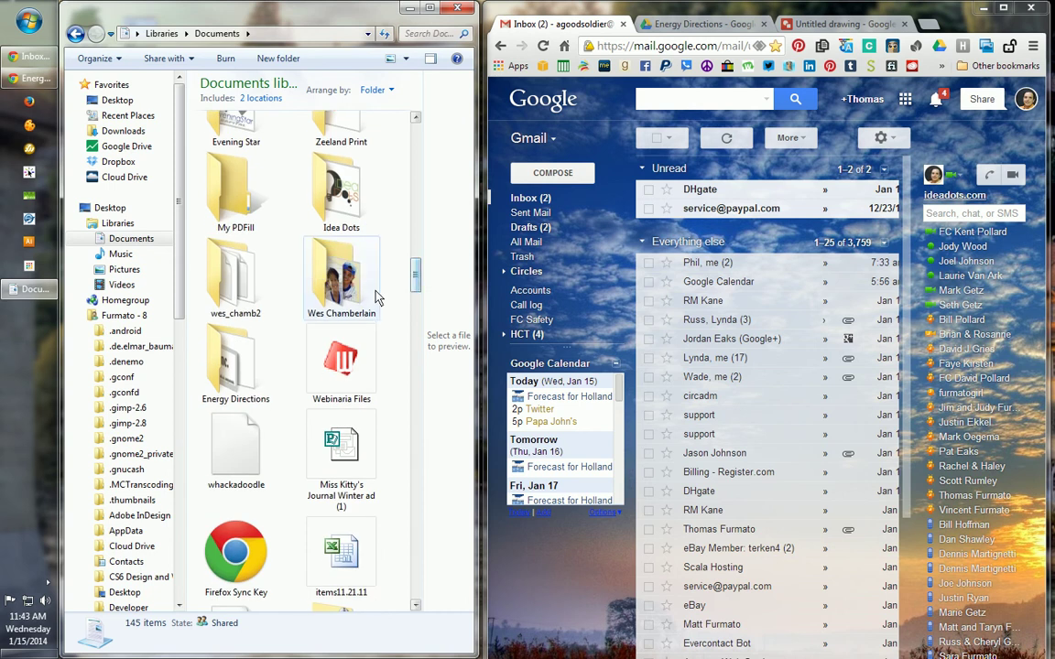
# Open Energy Directions, then its EDI Dec 12 2013 folder of figure images
pyautogui.doubleClick(233, 366)
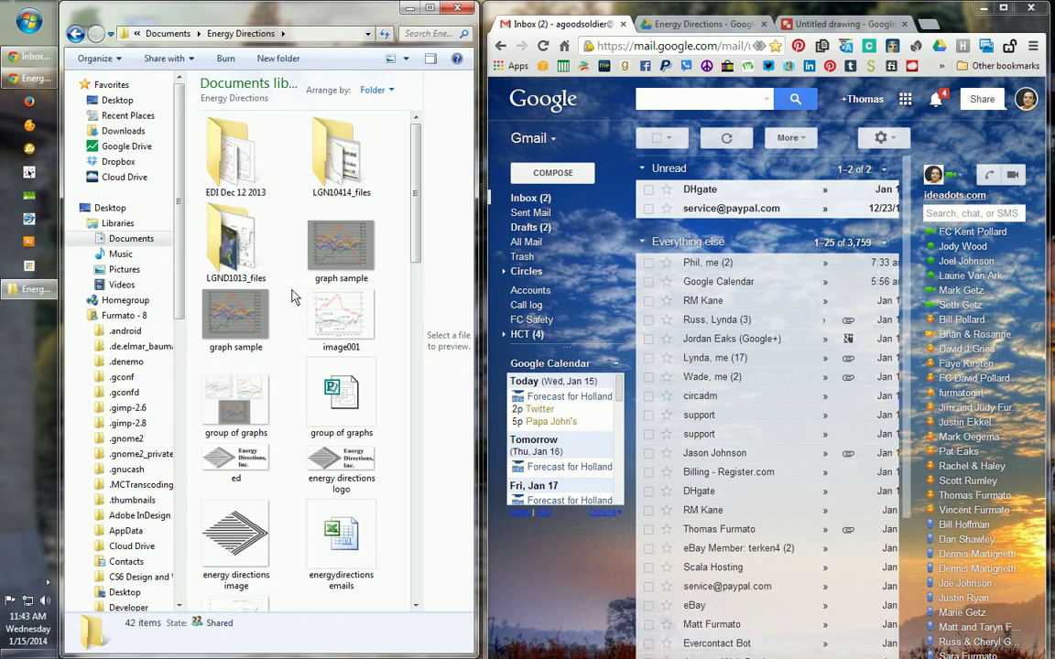
pyautogui.click(220, 160)
pyautogui.doubleClick(220, 160)
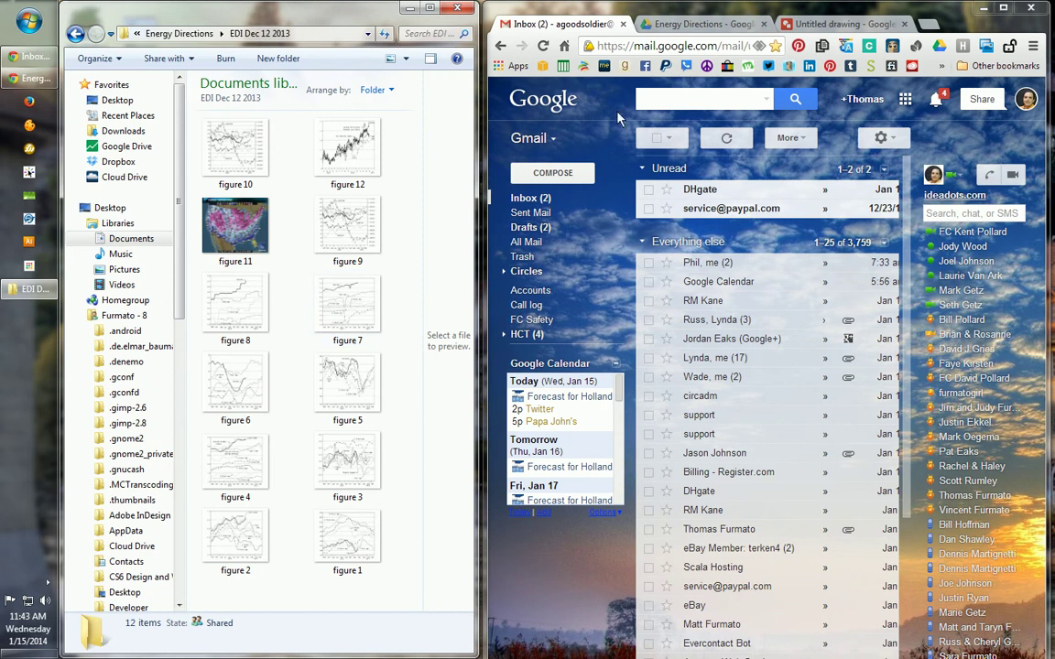
# Search Google for 'google drive' from the Chrome address bar
pyautogui.click(685, 47)
pyautogui.click(689, 51)
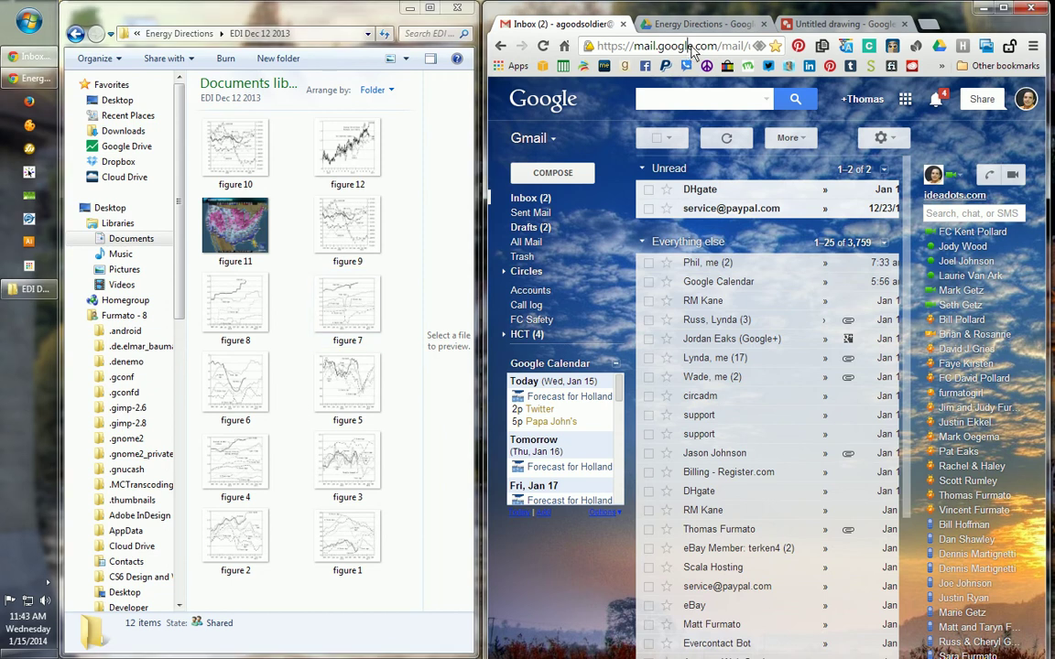
pyautogui.hotkey('ctrl', 'a')
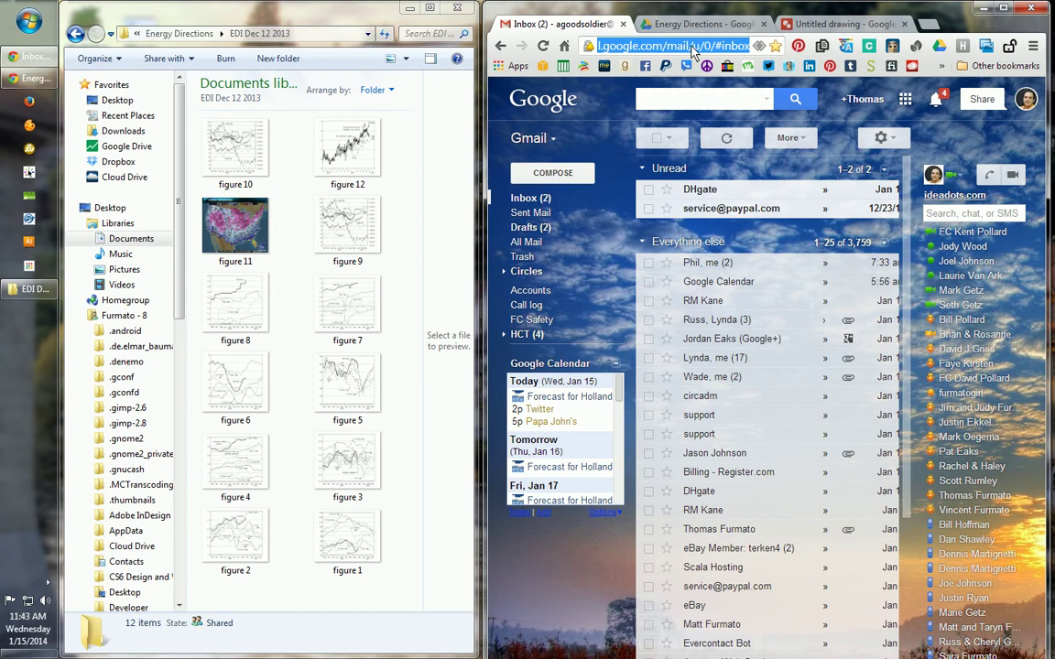
pyautogui.write('google')
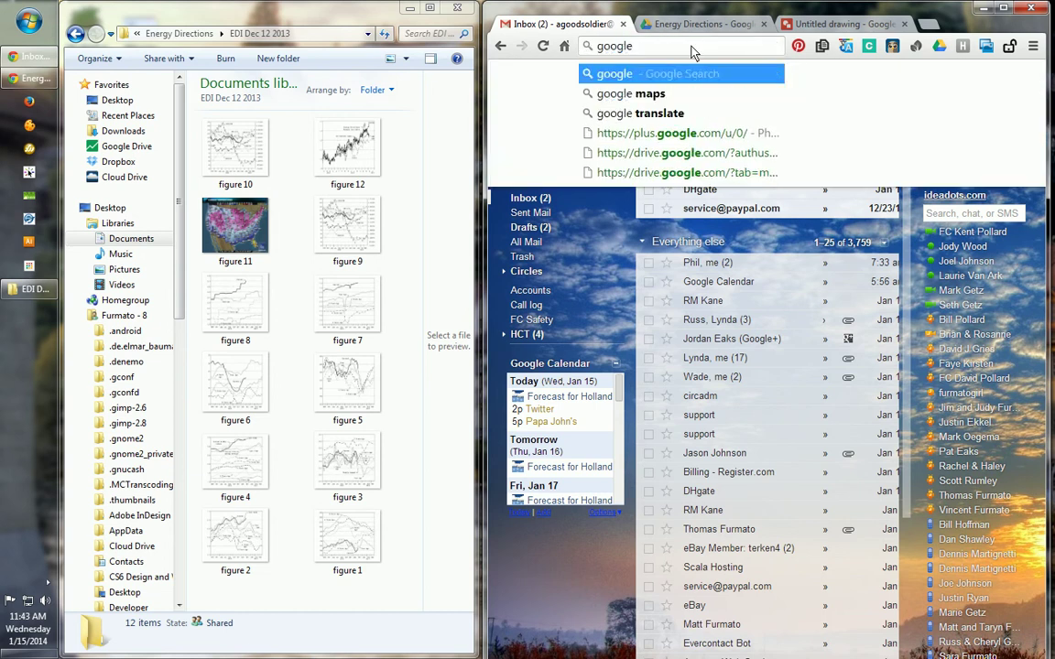
pyautogui.write(' dri')
pyautogui.press('BackSpace')
pyautogui.write('rive')
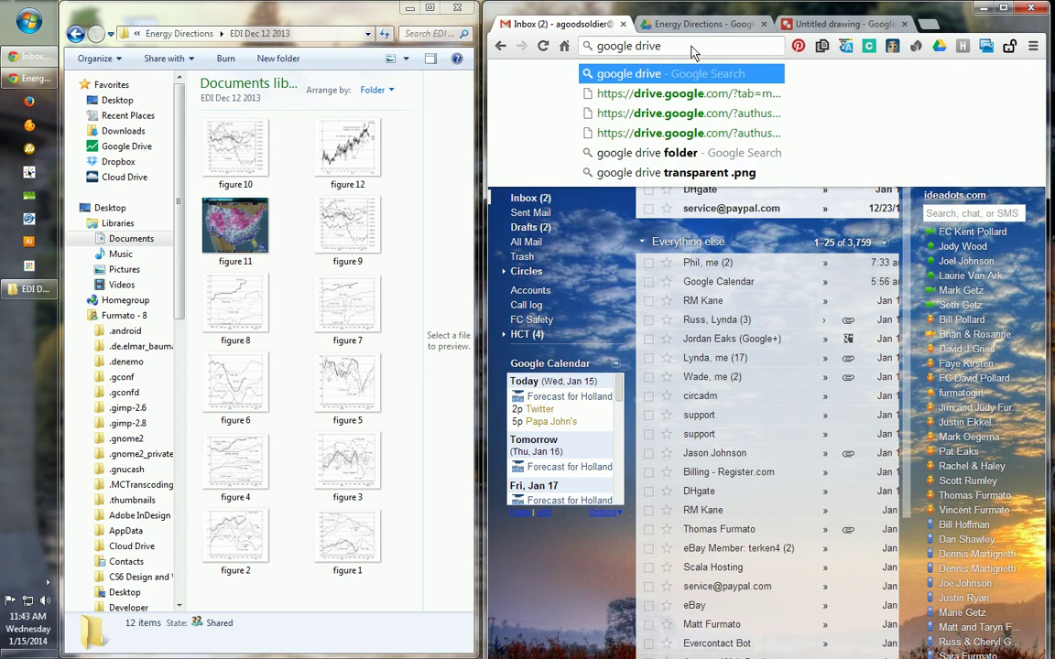
pyautogui.press('Return')
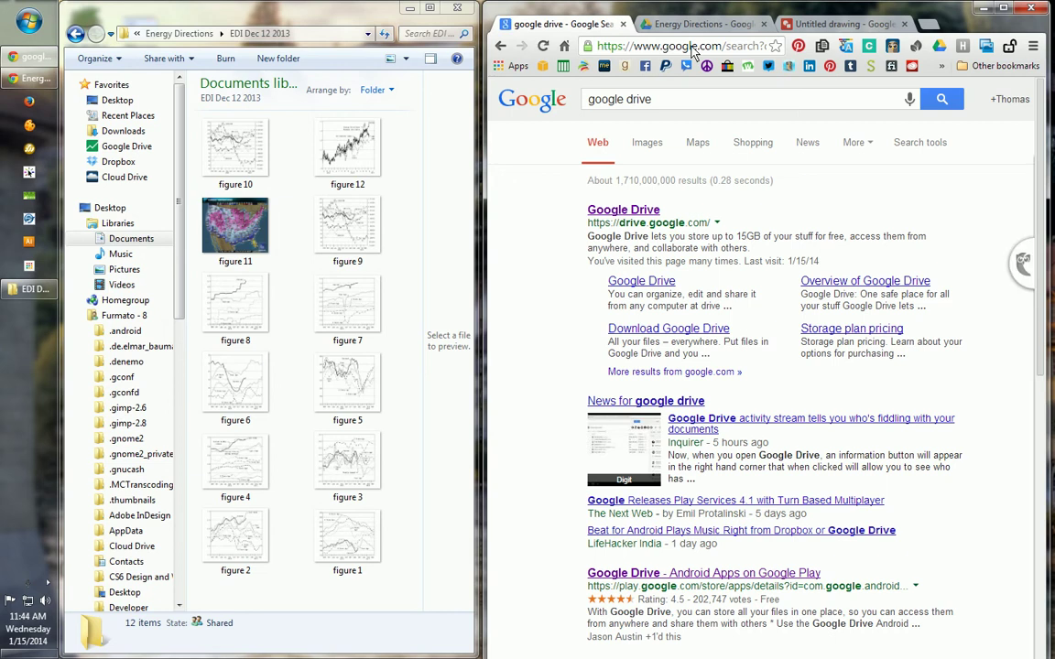
# Open Google Drive from the results and go to My Drive's Energy Directions folder
pyautogui.click(638, 213)
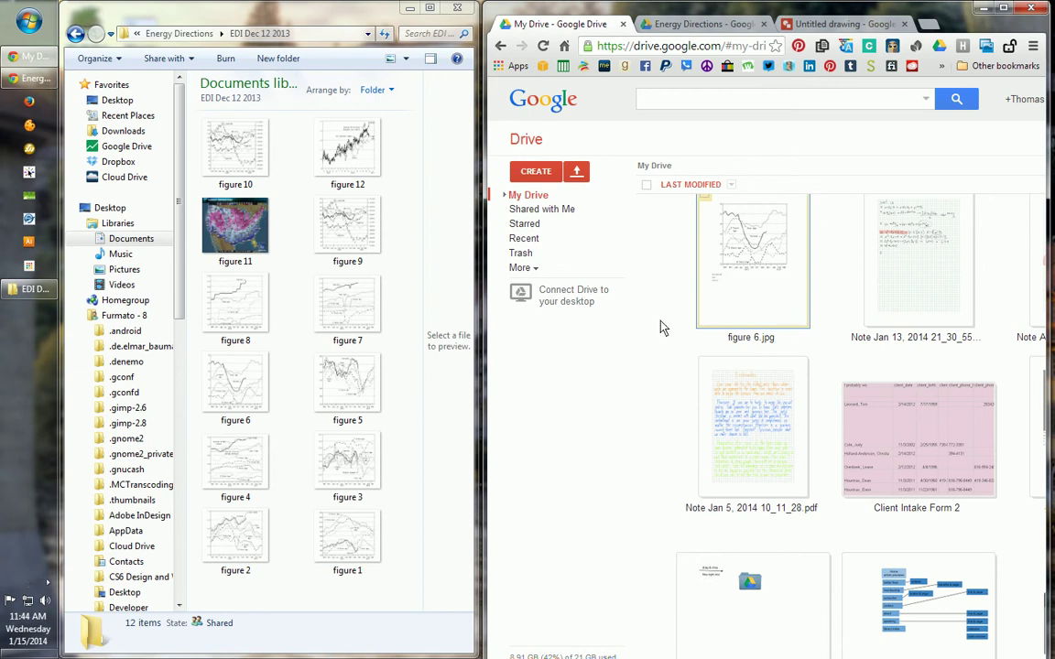
pyautogui.click(504, 196)
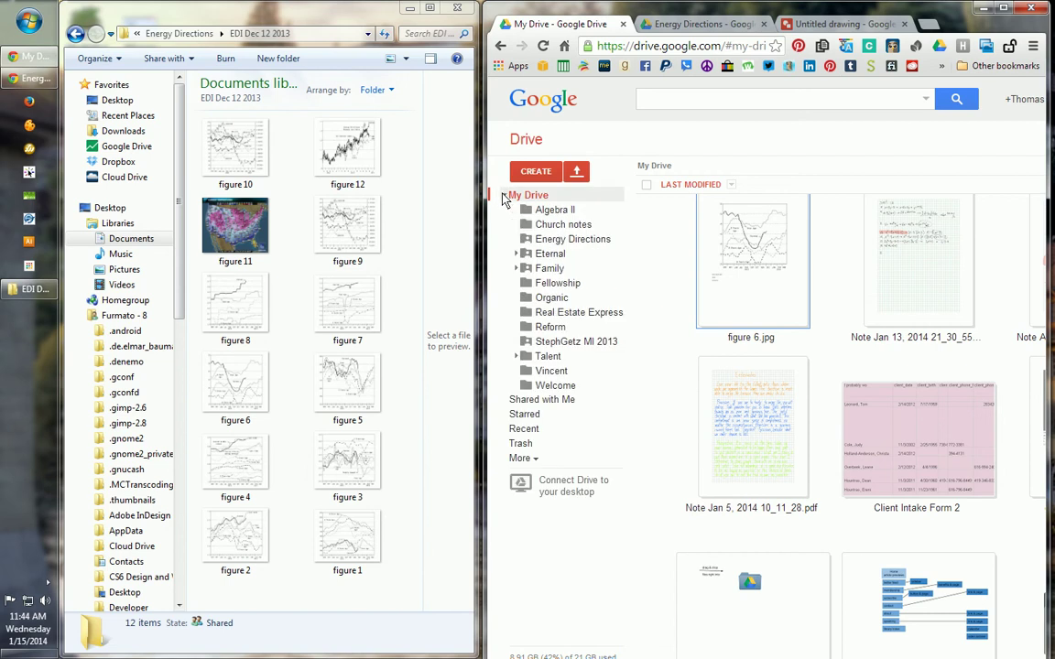
pyautogui.click(549, 240)
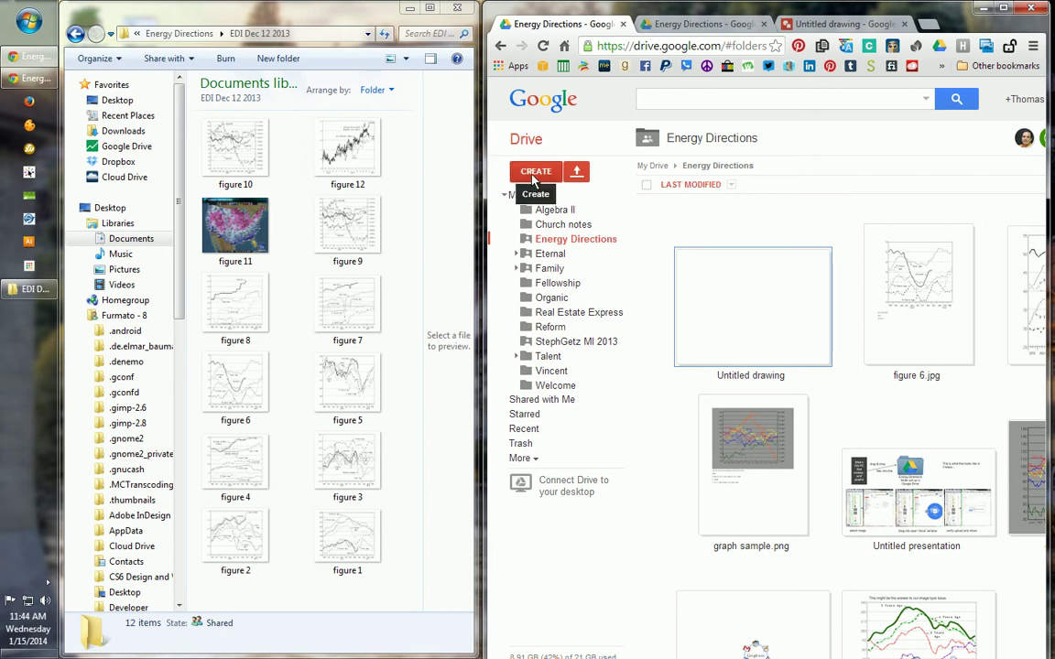
# Create a new Drawing and confirm 'Create and share' for the shared folder
pyautogui.click(534, 176)
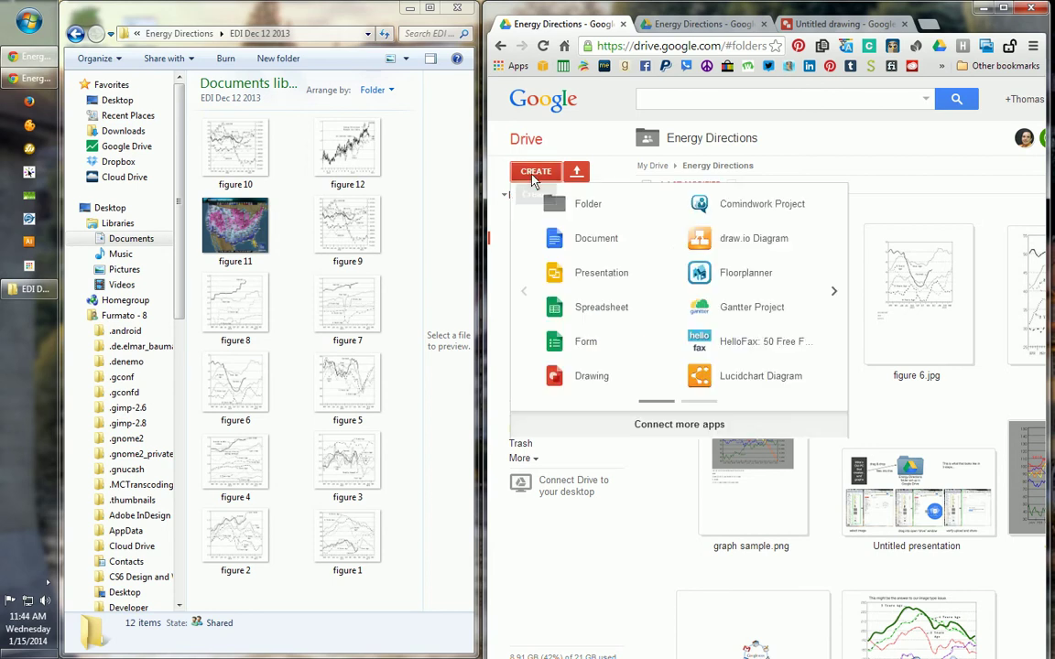
pyautogui.click(593, 384)
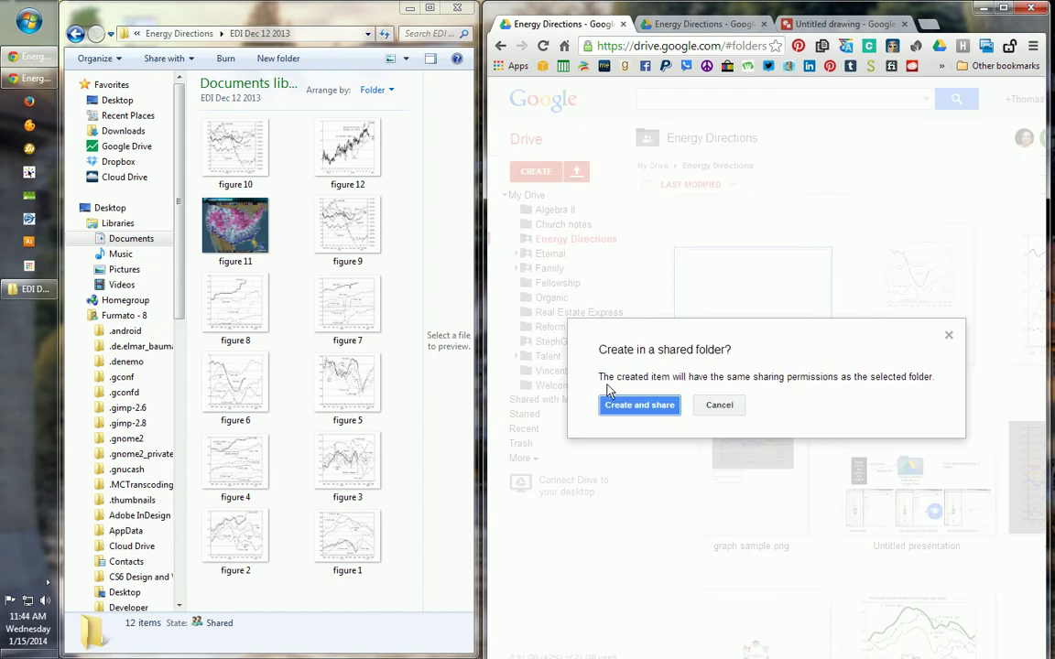
pyautogui.click(639, 405)
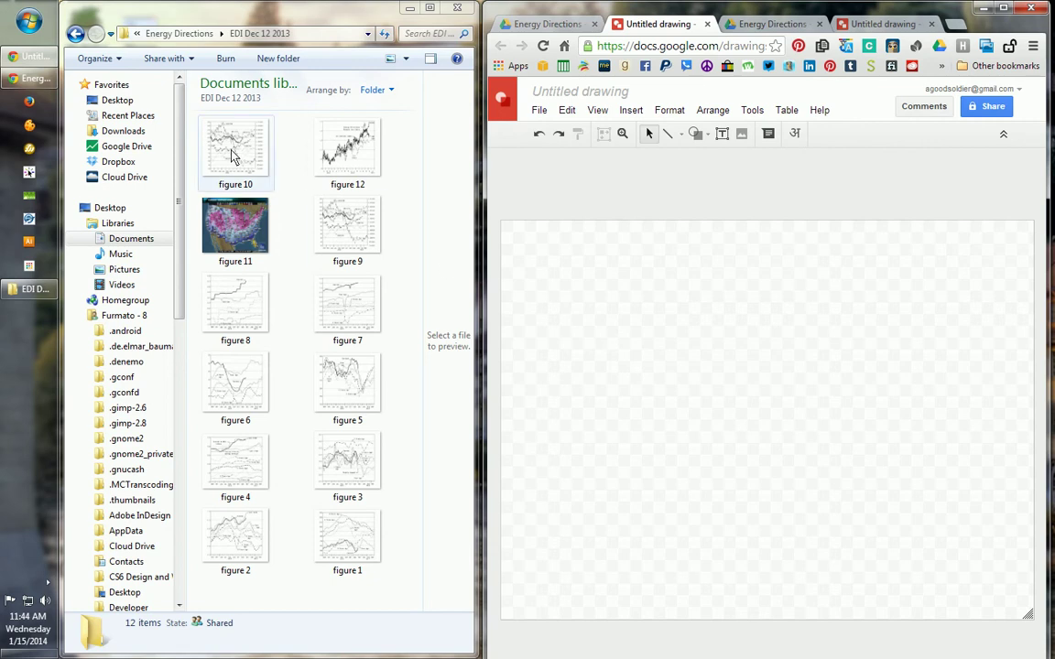
# Drag figure 10 onto the canvas and stretch it left, right and upward
pyautogui.moveTo(232, 156)
pyautogui.mouseDown()
pyautogui.moveTo(452, 360)
pyautogui.moveTo(756, 458)
pyautogui.mouseUp()
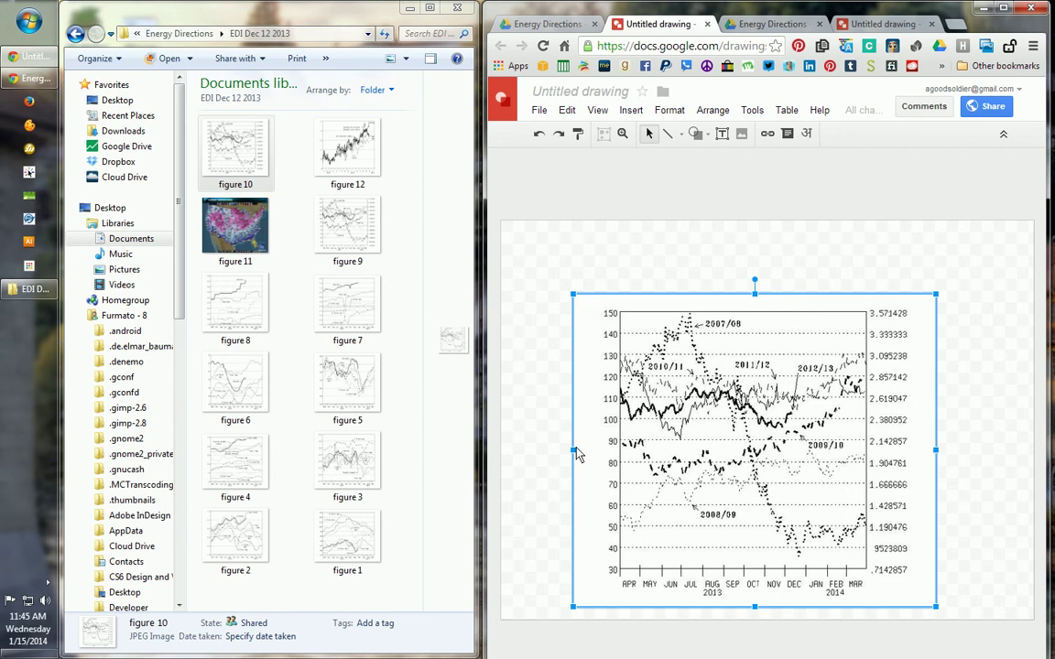
pyautogui.moveTo(573, 451); pyautogui.dragTo(519, 449)
pyautogui.moveTo(935, 450); pyautogui.dragTo(1024, 464)
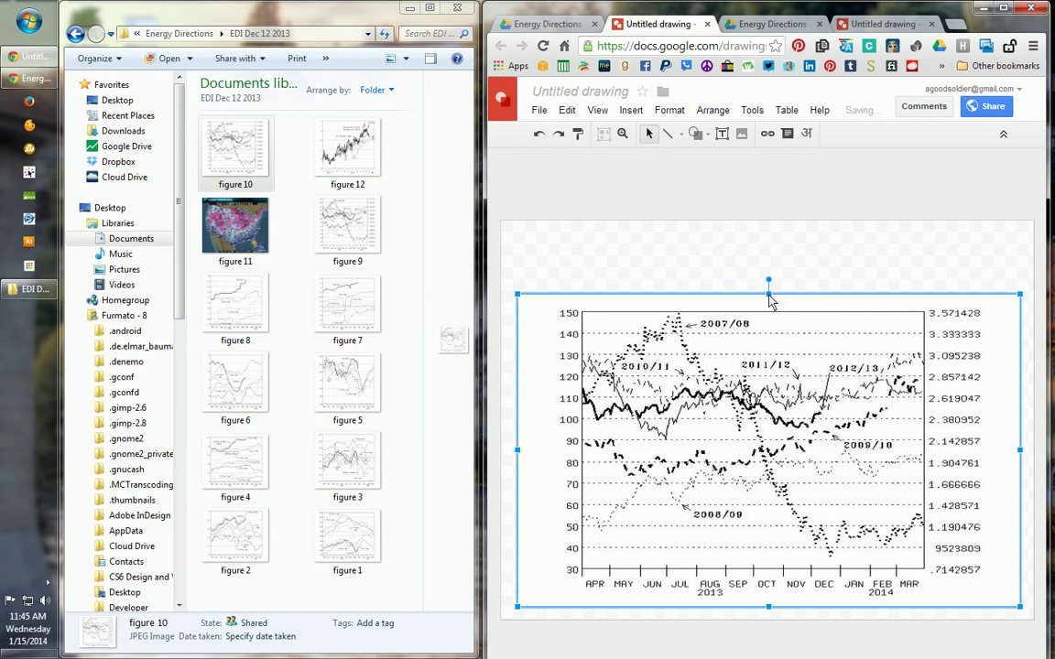
pyautogui.moveTo(768, 295); pyautogui.dragTo(770, 266)
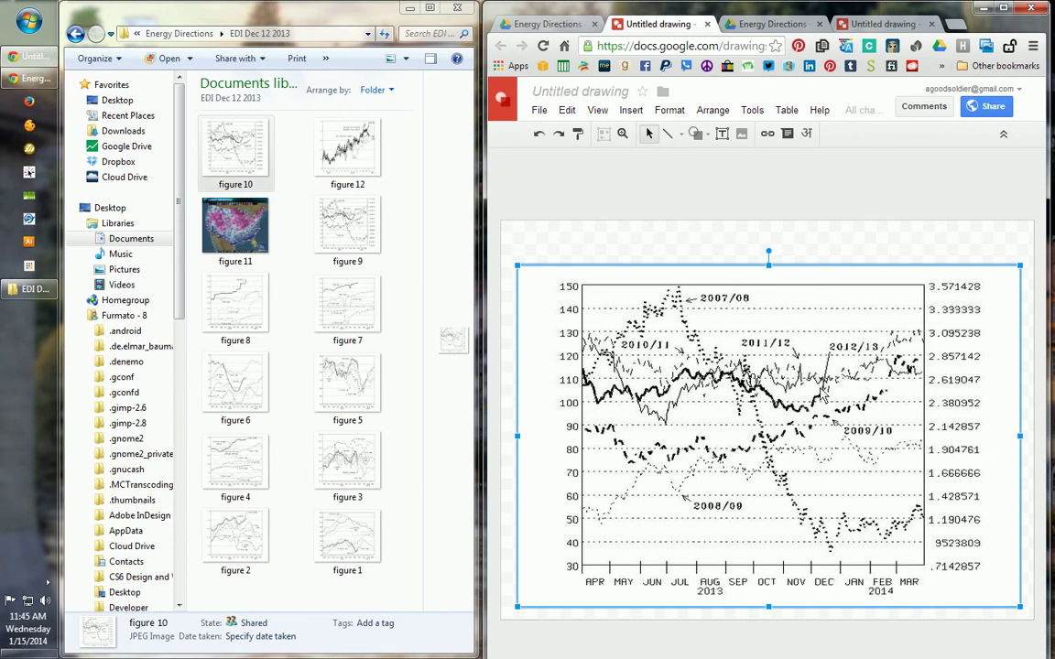
# Add a text box above the chart reading 'Adding a legend of any kind. Like millions of barrels', then deselect
pyautogui.click(578, 255)
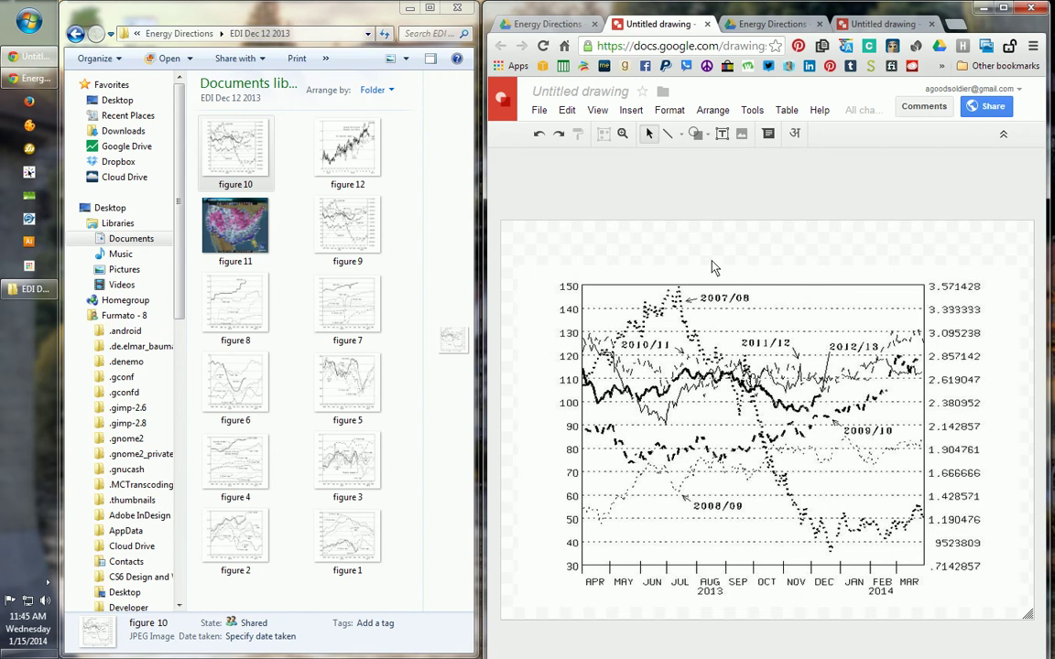
pyautogui.click(722, 137)
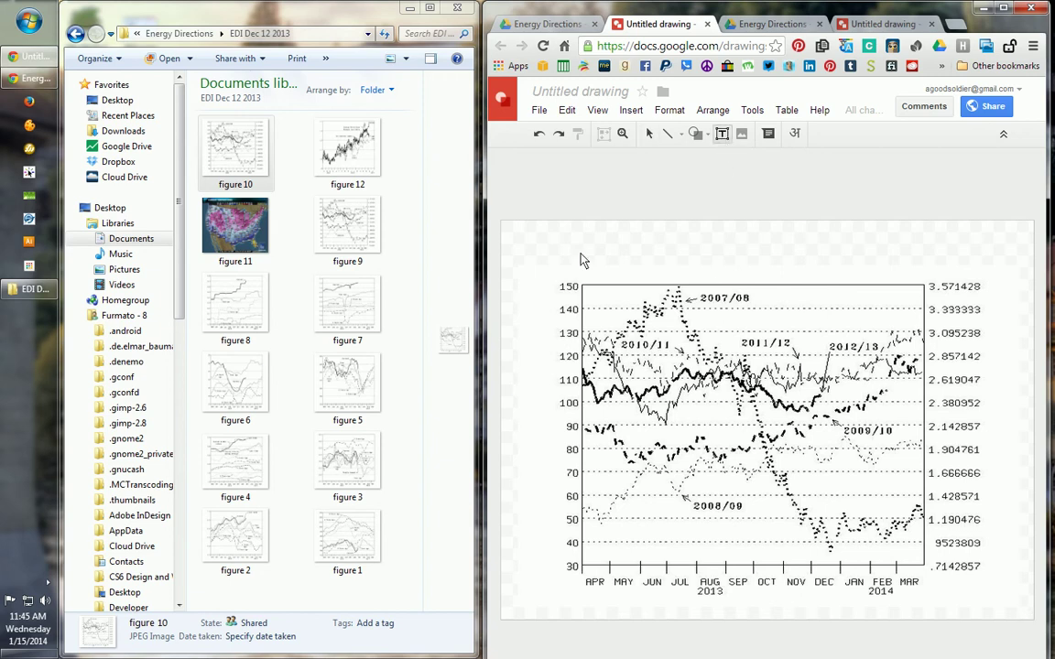
pyautogui.moveTo(583, 255); pyautogui.dragTo(921, 283)
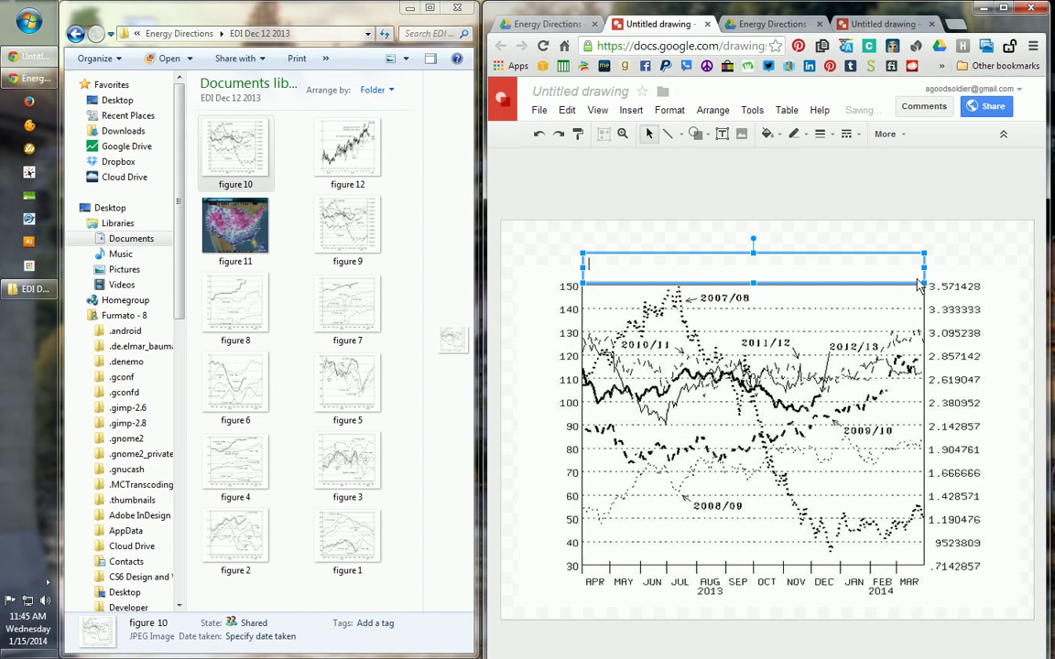
pyautogui.write('Adding a legend of ')
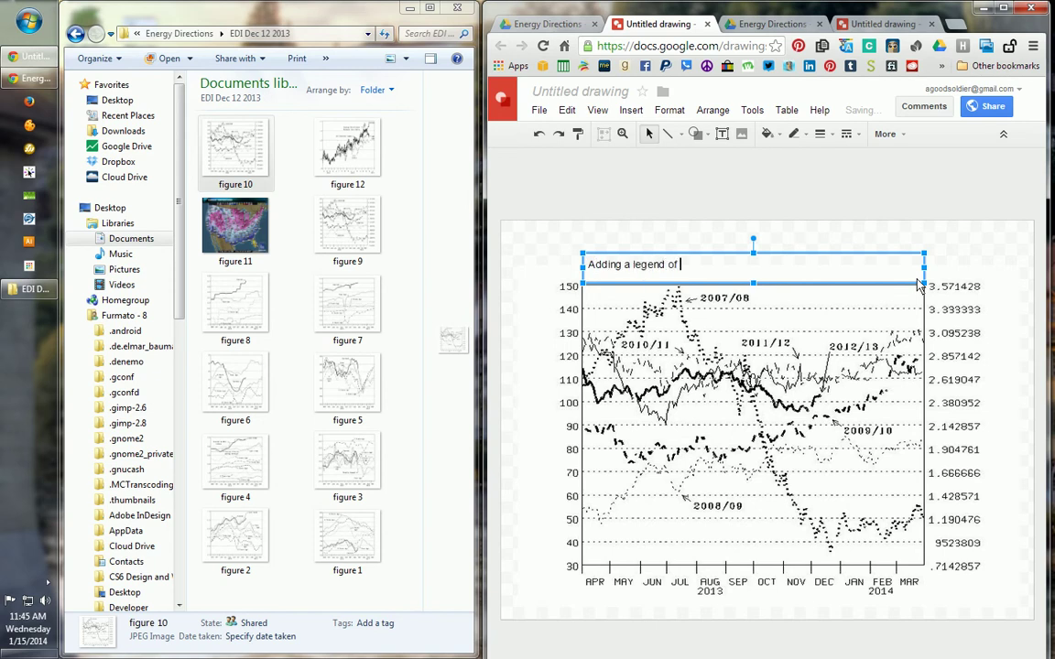
pyautogui.write('any kind. Like millions of barrels')
pyautogui.click(917, 285)
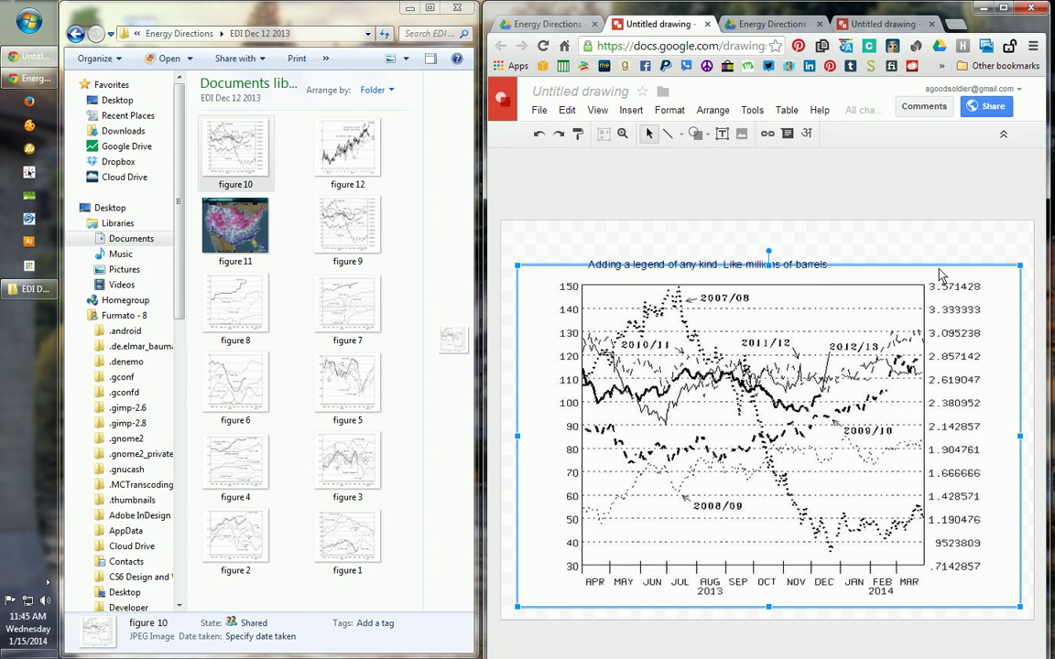
pyautogui.click(918, 245)
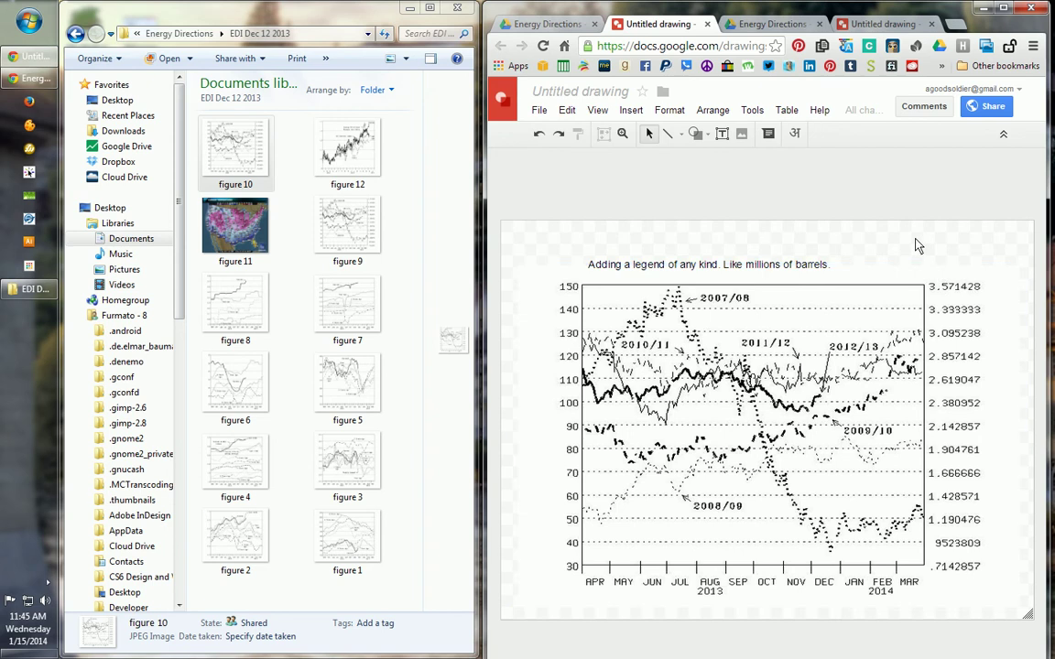
# Trace the 2008/09 curve with a Scribble line out to the chart's right edge
pyautogui.click(681, 134)
pyautogui.click(696, 262)
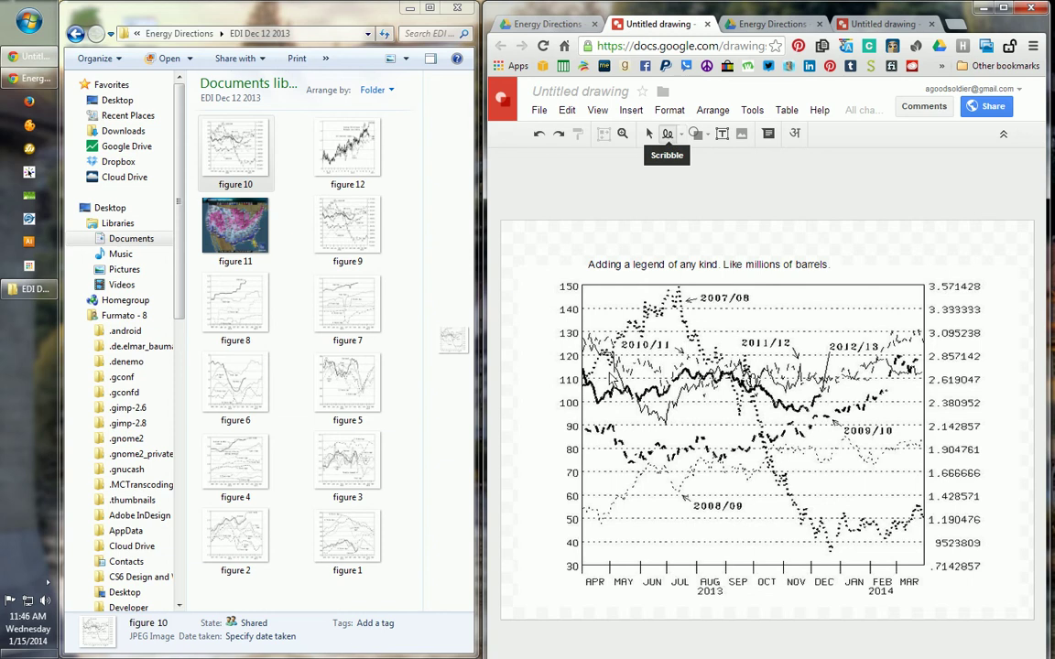
pyautogui.moveTo(583, 514)
pyautogui.mouseDown()
pyautogui.moveTo(649, 467)
pyautogui.moveTo(680, 494)
pyautogui.moveTo(694, 463)
pyautogui.moveTo(696, 479)
pyautogui.moveTo(712, 457)
pyautogui.moveTo(738, 461)
pyautogui.moveTo(748, 478)
pyautogui.moveTo(816, 456)
pyautogui.mouseUp()
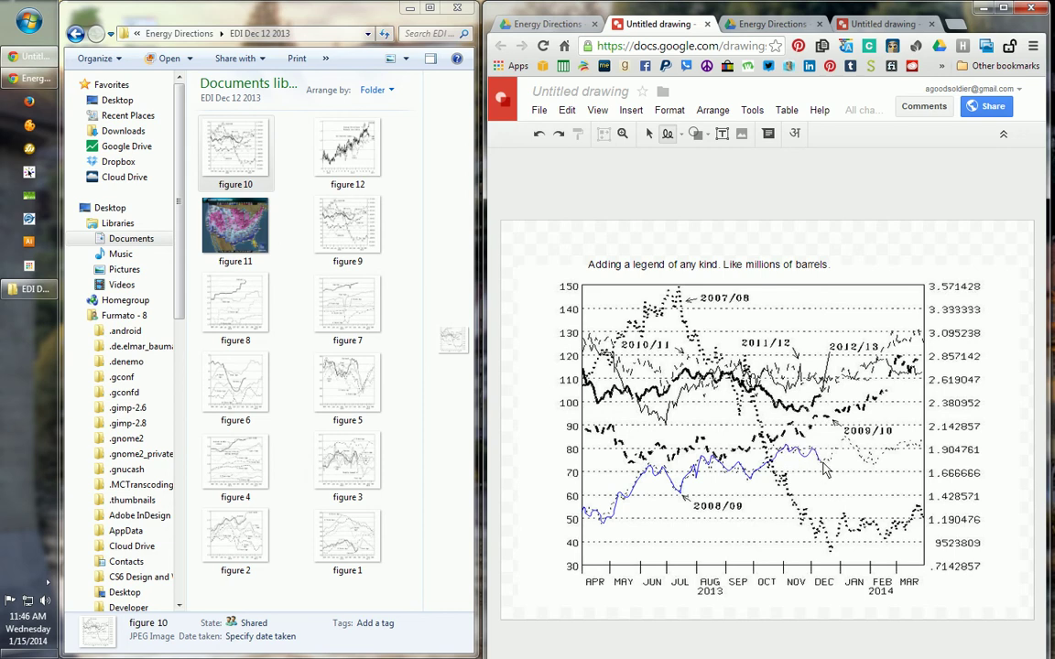
pyautogui.moveTo(823, 467)
pyautogui.mouseDown()
pyautogui.moveTo(848, 438)
pyautogui.moveTo(874, 464)
pyautogui.moveTo(925, 449)
pyautogui.mouseUp()
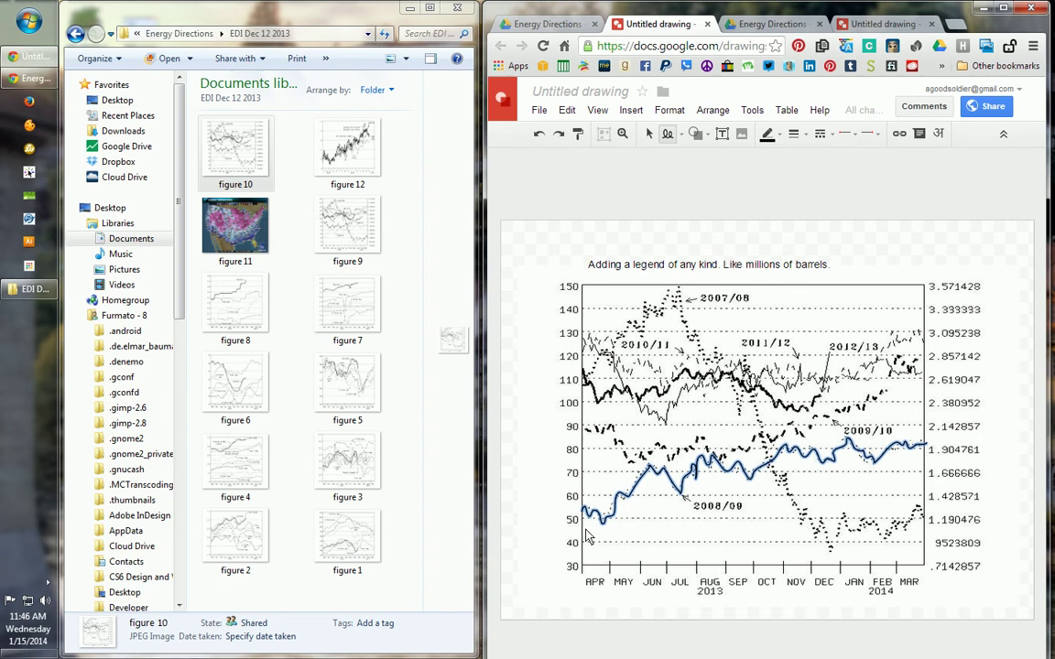
# Make the traced line dark red-purple and 4px thick, then open the rename prompt
pyautogui.click(781, 138)
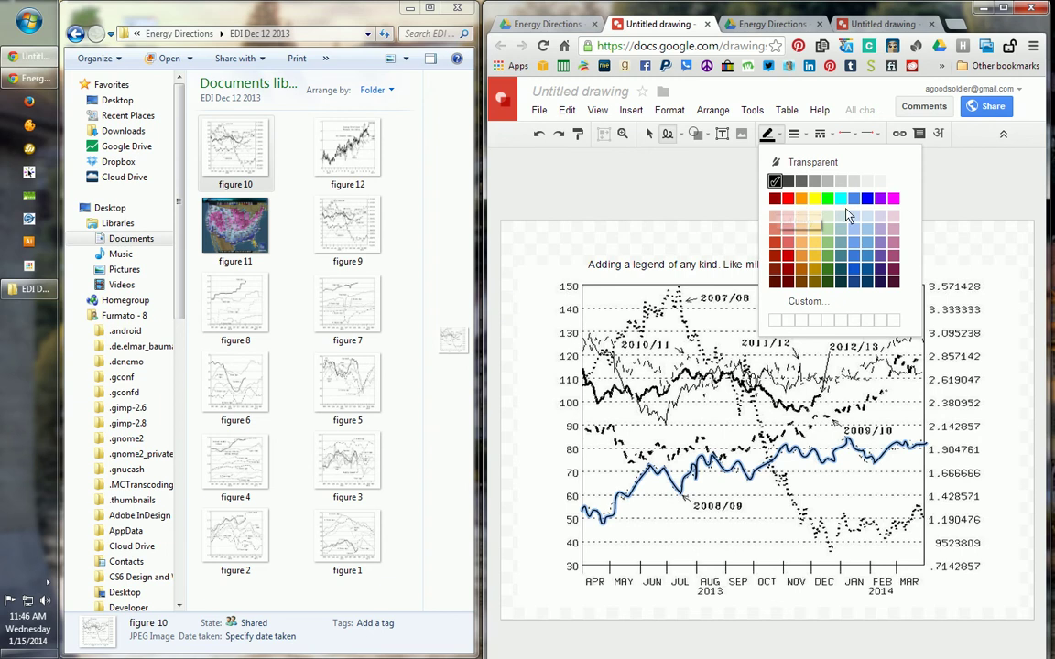
pyautogui.click(775, 201)
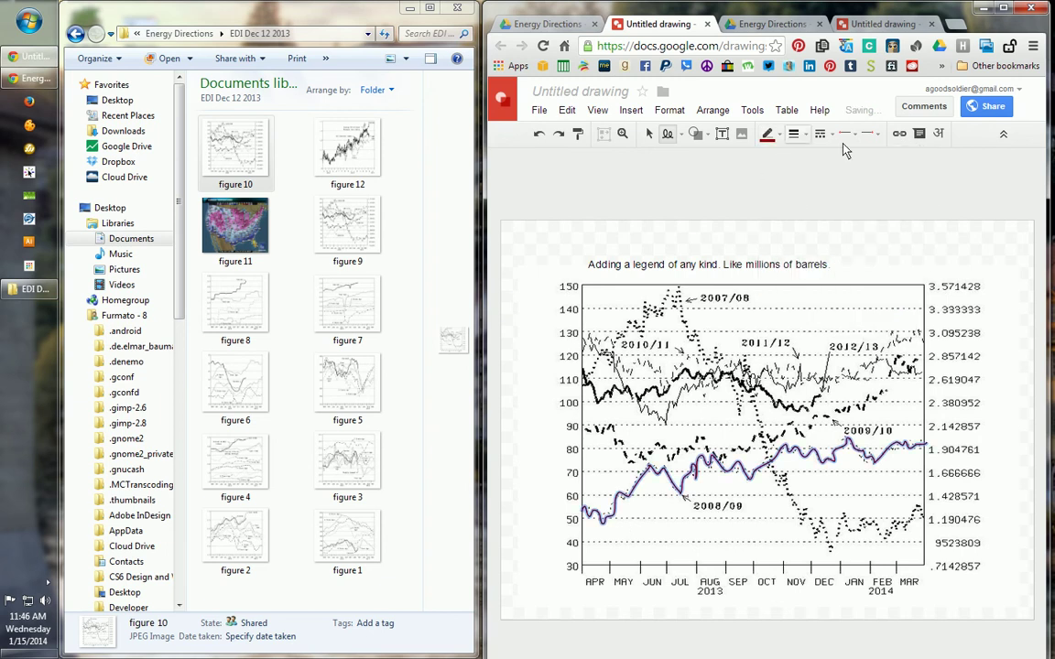
pyautogui.click(779, 138)
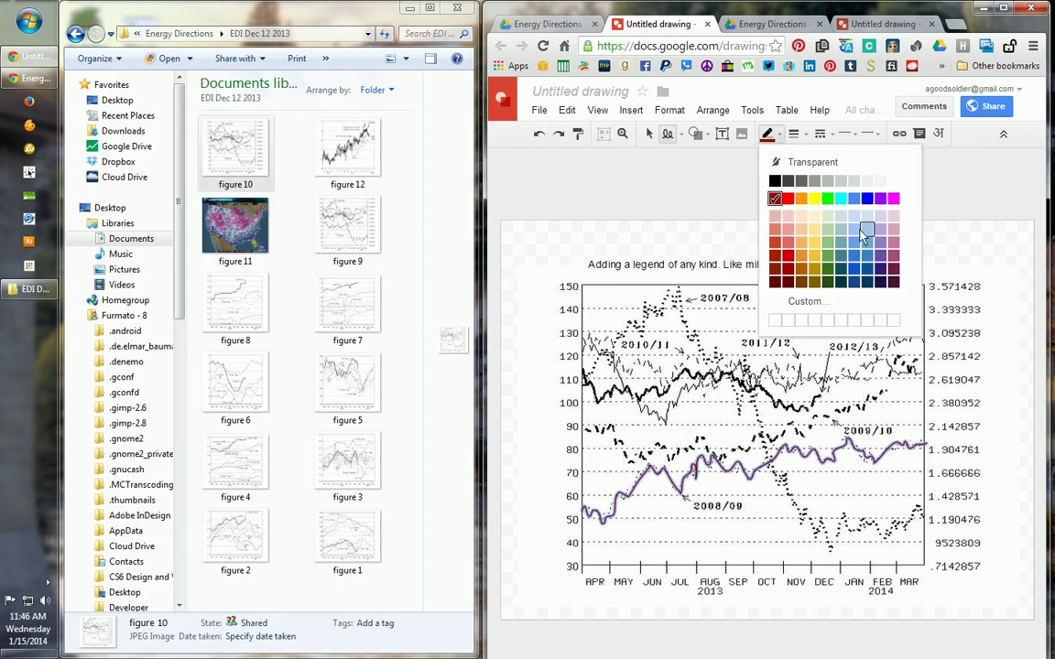
pyautogui.click(771, 212)
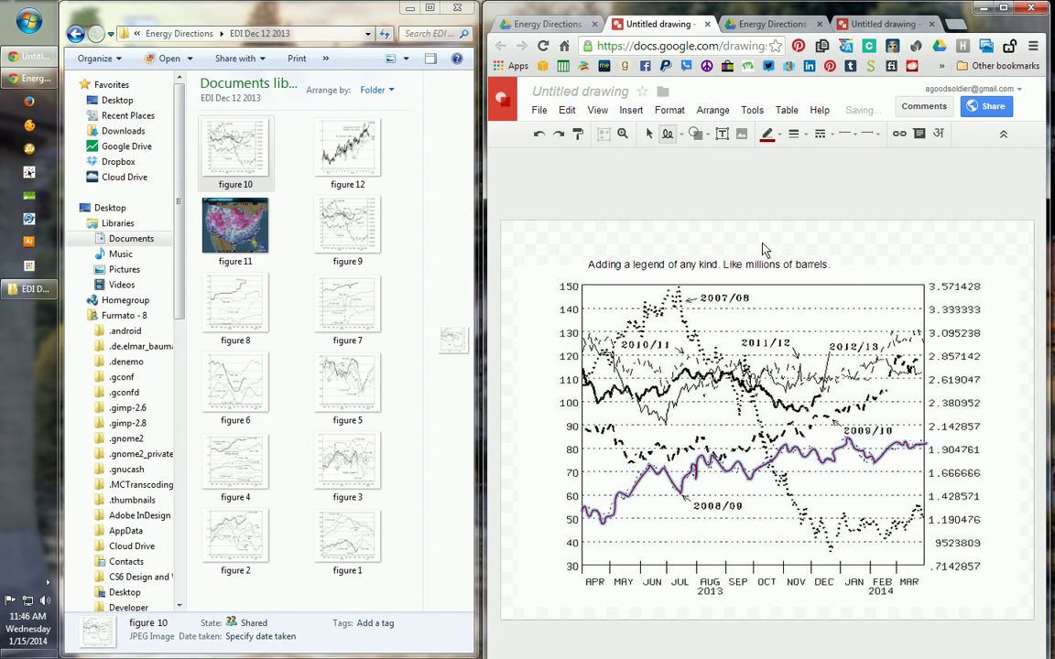
pyautogui.click(795, 133)
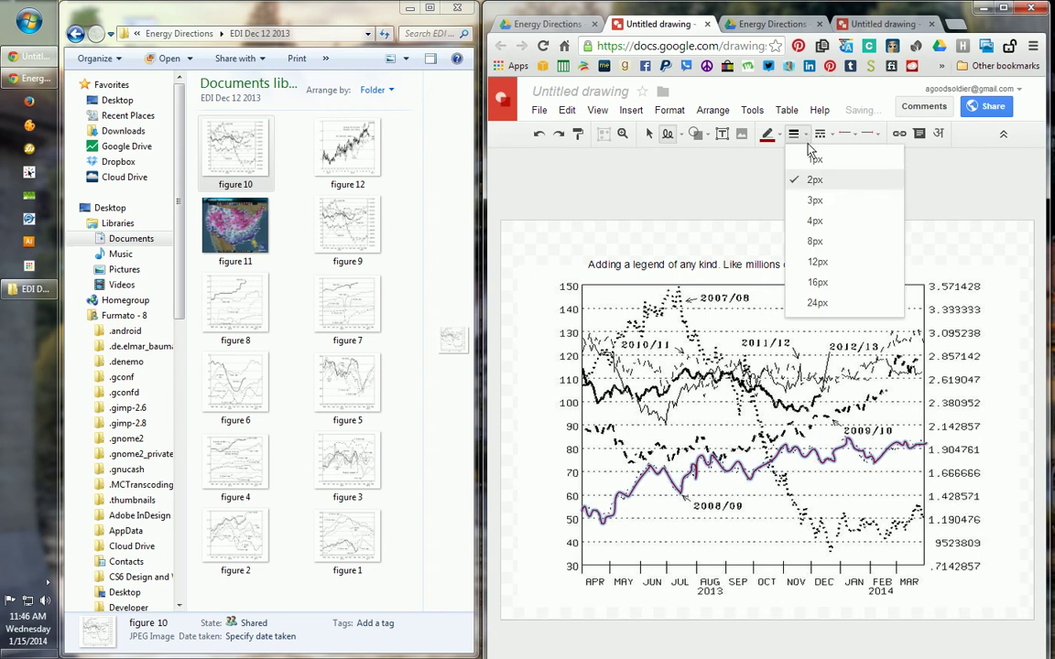
pyautogui.click(817, 221)
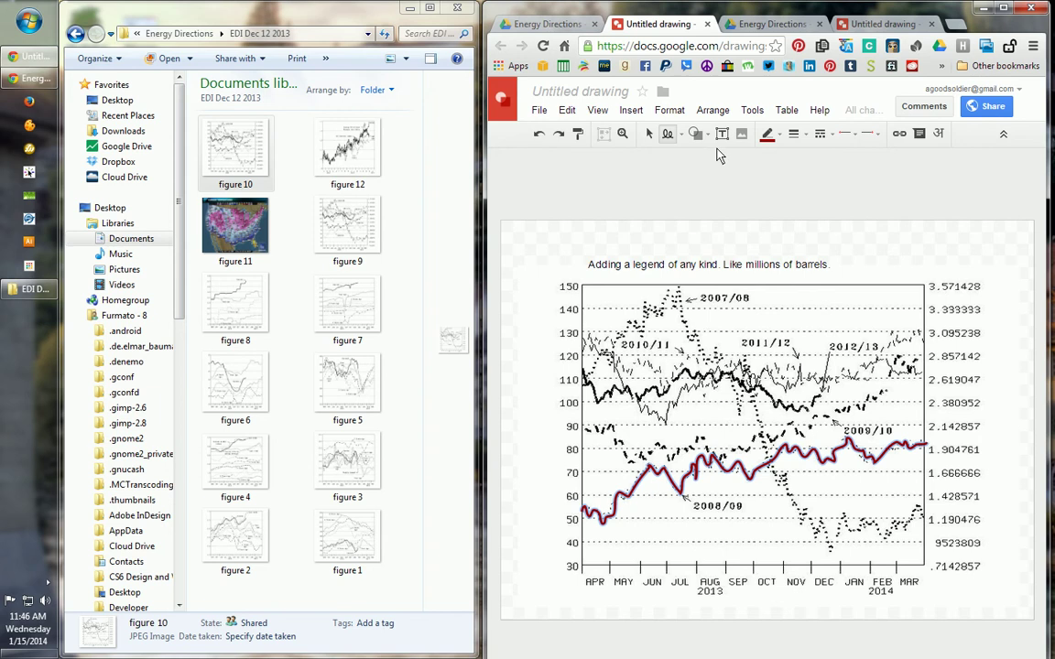
pyautogui.click(557, 94)
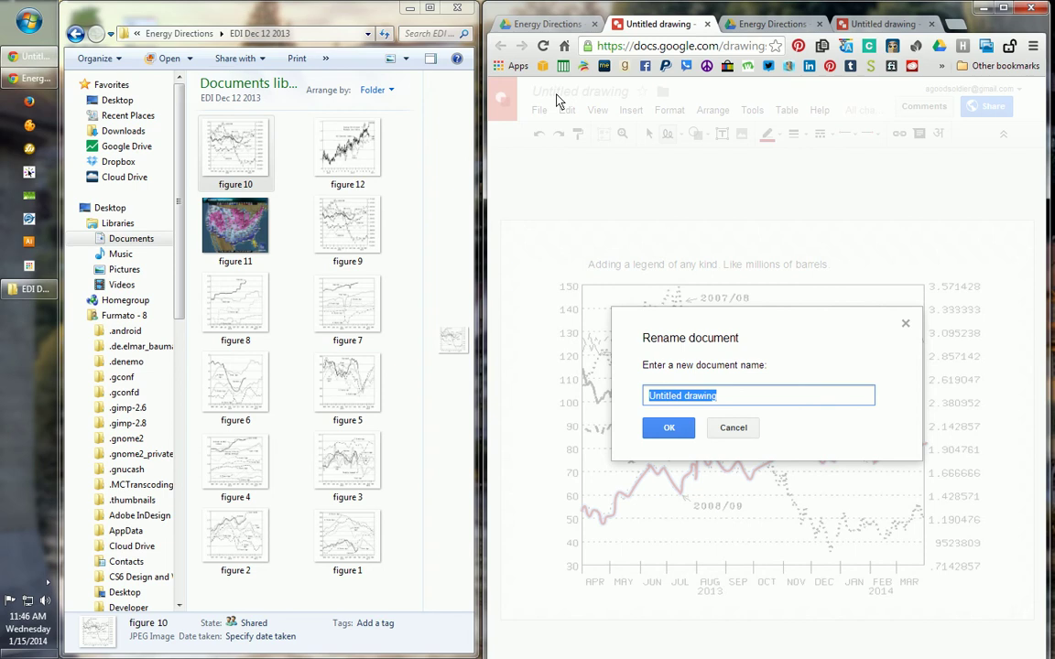
# Rename the drawing to 'EDI Dec 12 2013 - figure 10' and confirm with OK
pyautogui.write('ED')
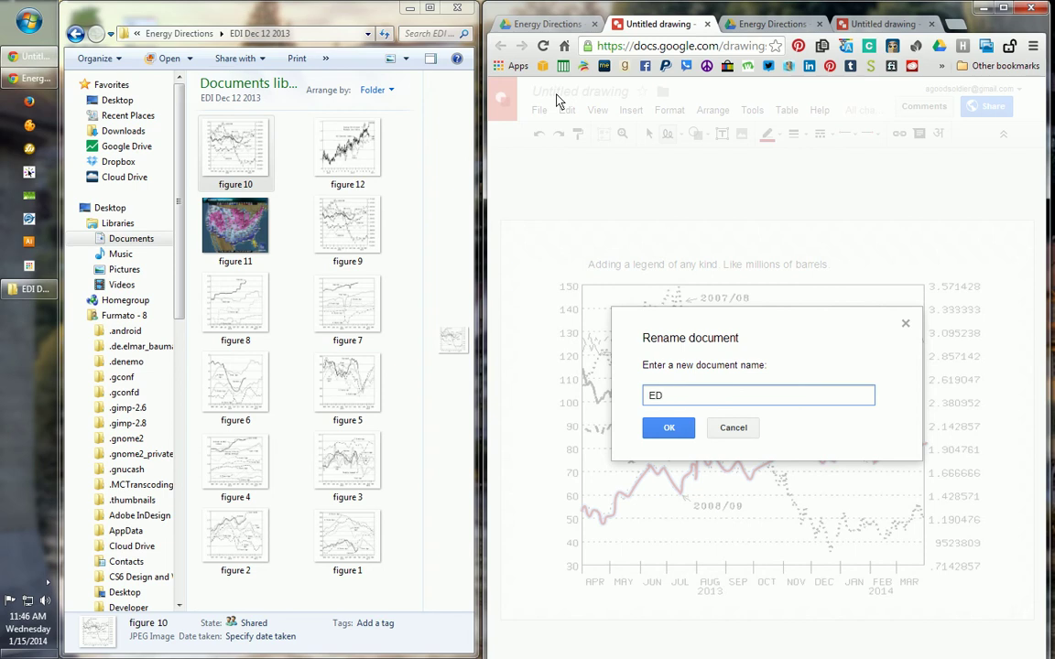
pyautogui.write('I')
pyautogui.write('Figure 10')
pyautogui.press('BackSpace')
pyautogui.press('BackSpace')
pyautogui.press('BackSpace')
pyautogui.press('BackSpace')
pyautogui.press('BackSpace')
pyautogui.press('BackSpace')
pyautogui.press('BackSpace')
pyautogui.press('BackSpace')
pyautogui.press('BackSpace')
pyautogui.write('Dec 13')
pyautogui.press('BackSpace')
pyautogui.press('BackSpace')
pyautogui.write('12')
pyautogui.press('BackSpace')
pyautogui.press('BackSpace')
pyautogui.write('2013 - figure 10')
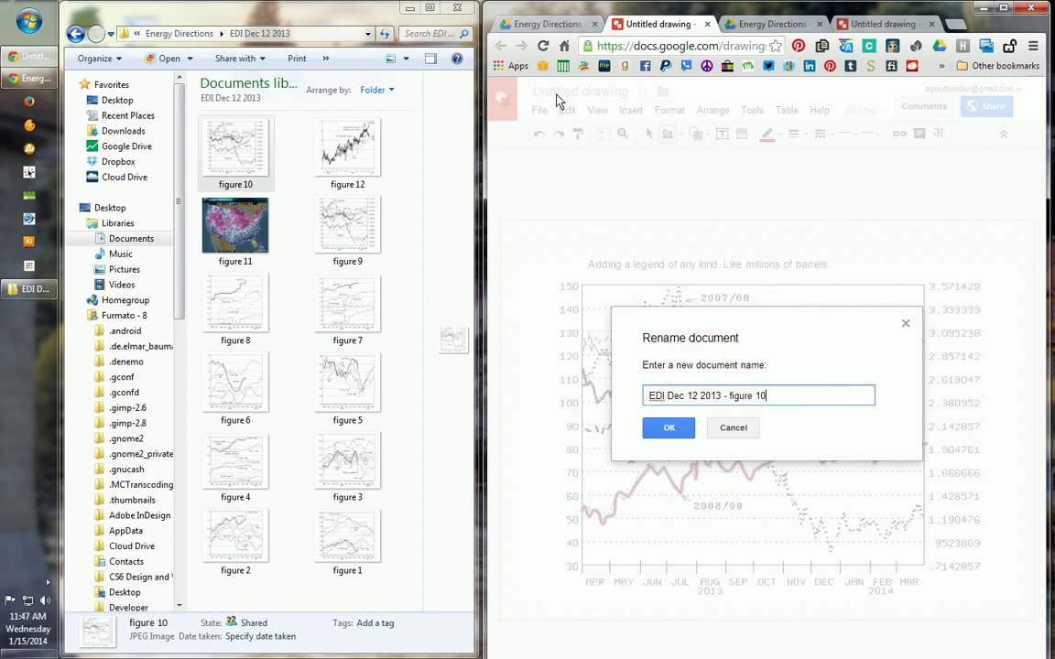
pyautogui.click(668, 428)
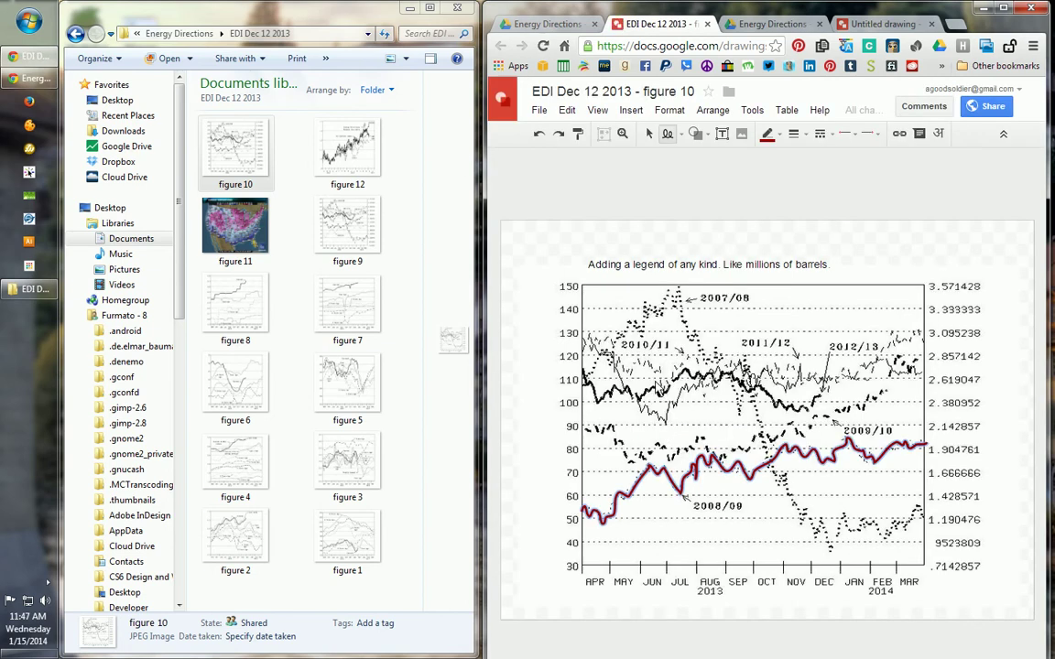
# Publish the drawing via File > Publish to the web and confirm
pyautogui.click(539, 111)
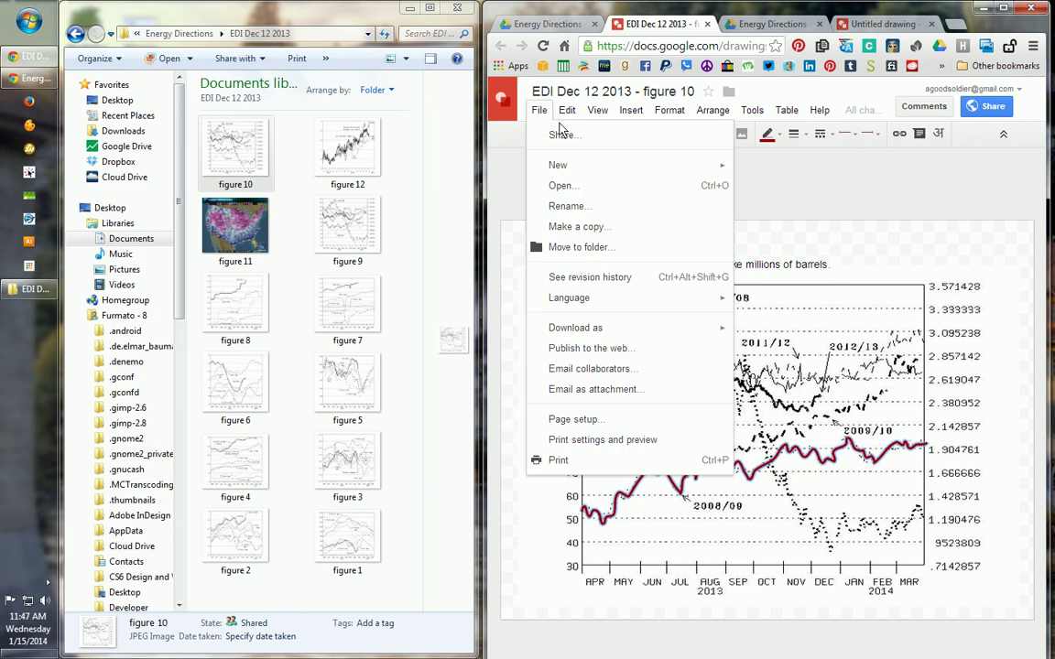
pyautogui.click(579, 349)
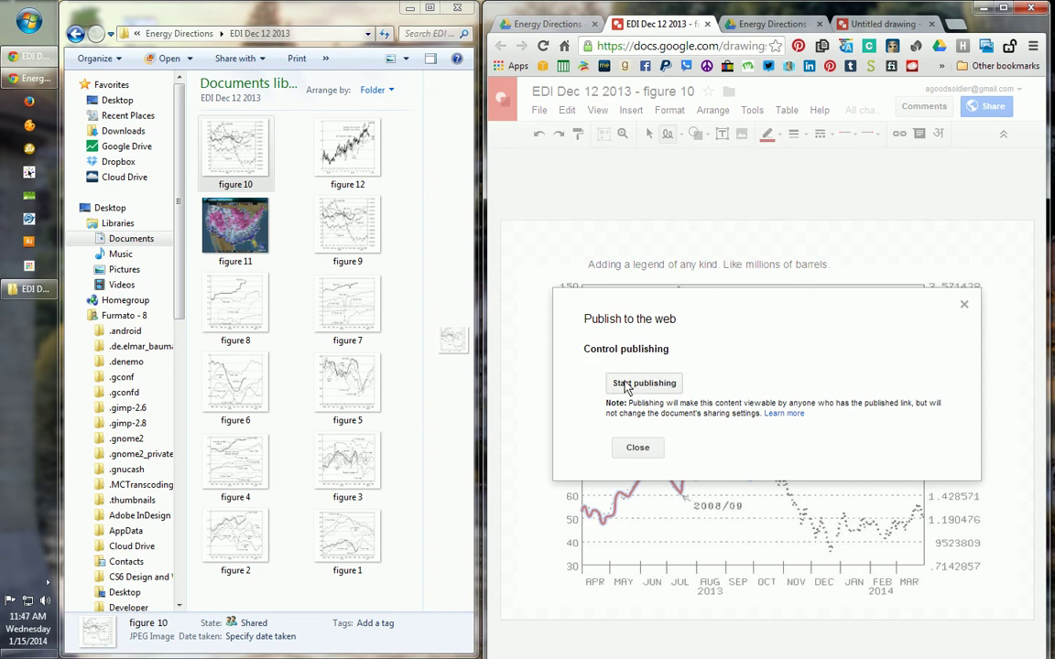
pyautogui.click(639, 386)
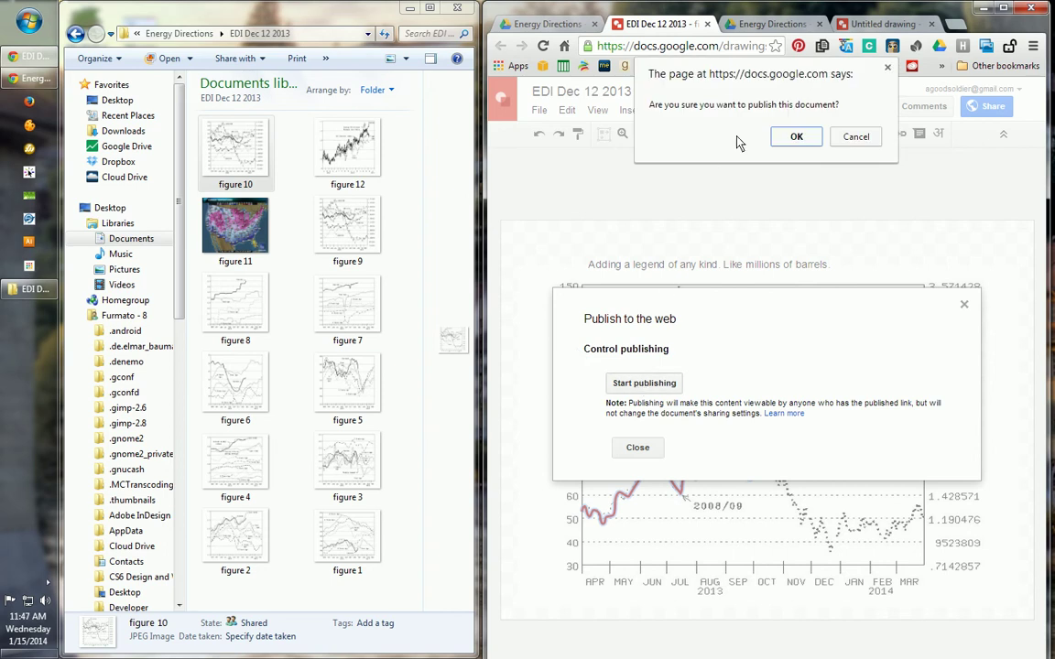
pyautogui.click(797, 138)
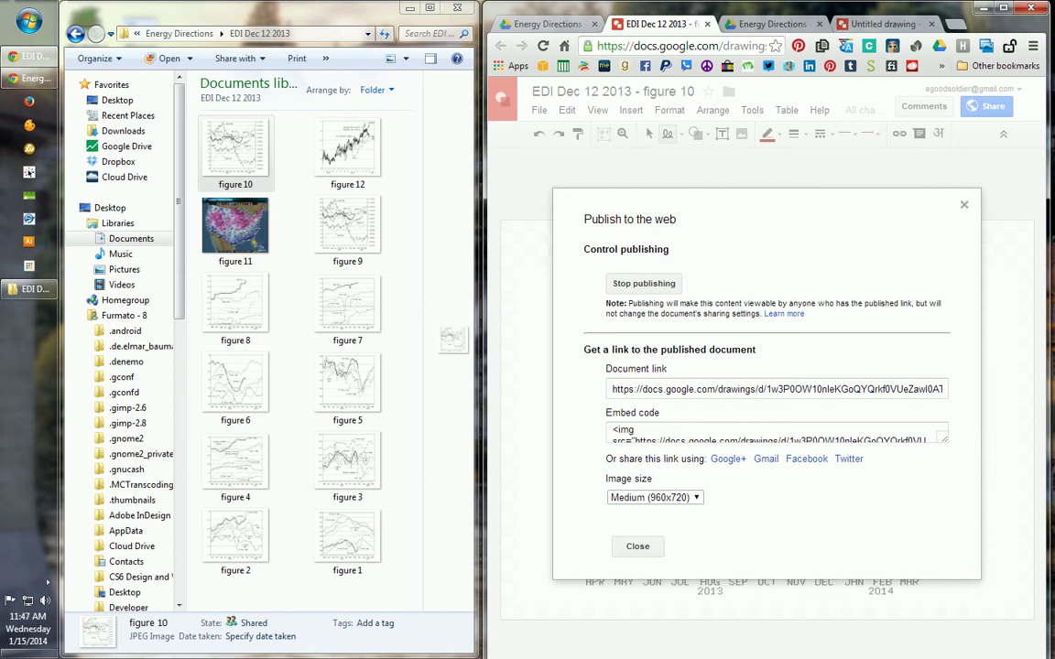
# Select the published document link URL
pyautogui.click(620, 432)
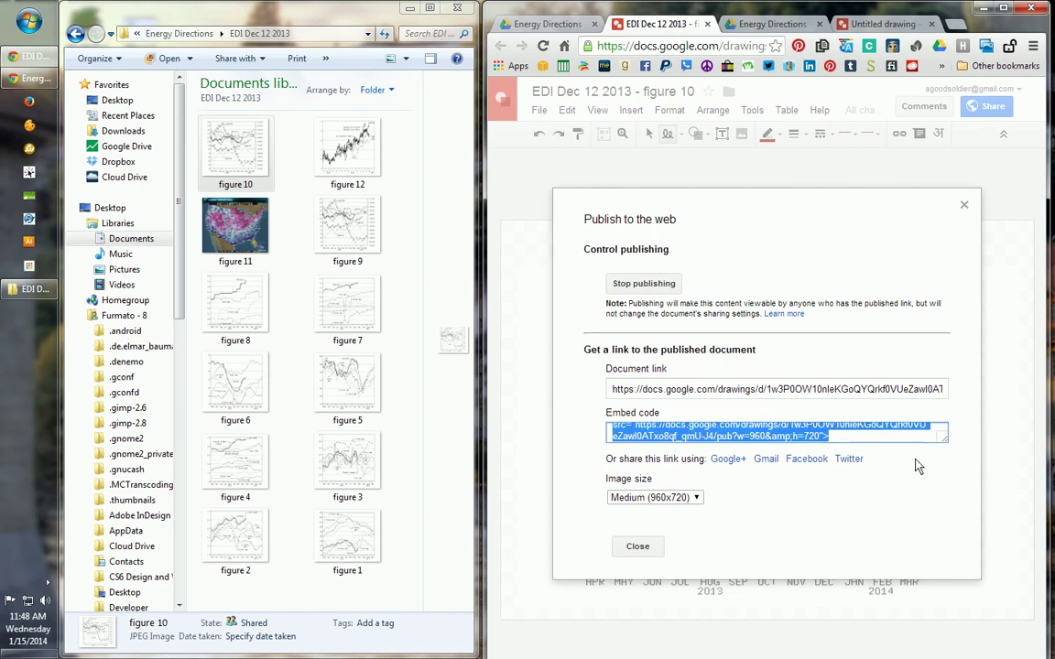
pyautogui.moveTo(925, 426); pyautogui.dragTo(632, 403)
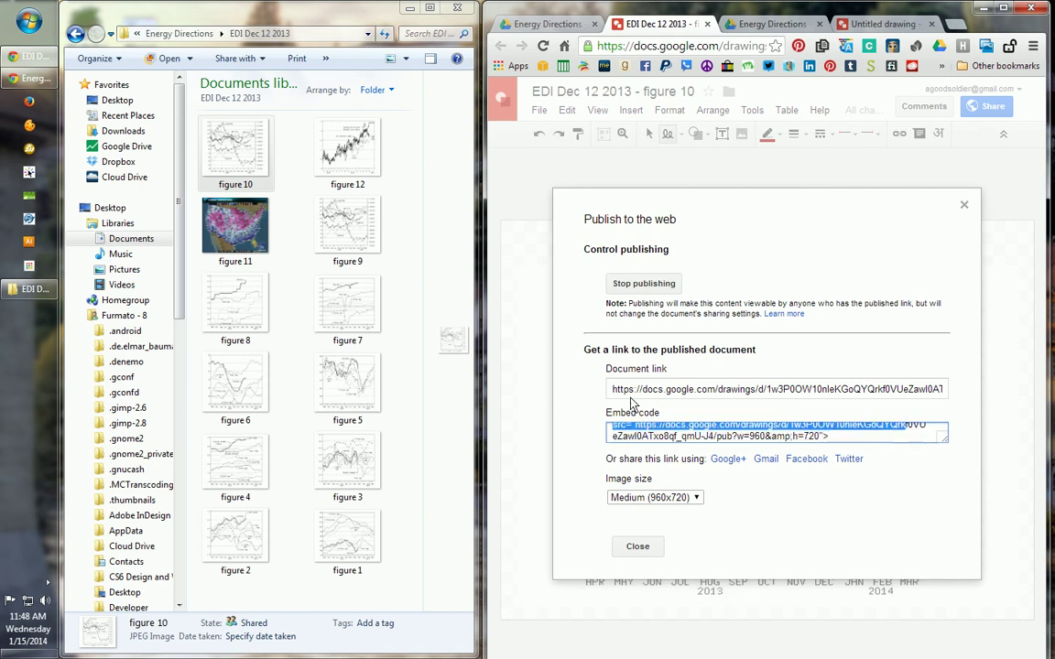
pyautogui.click(616, 394)
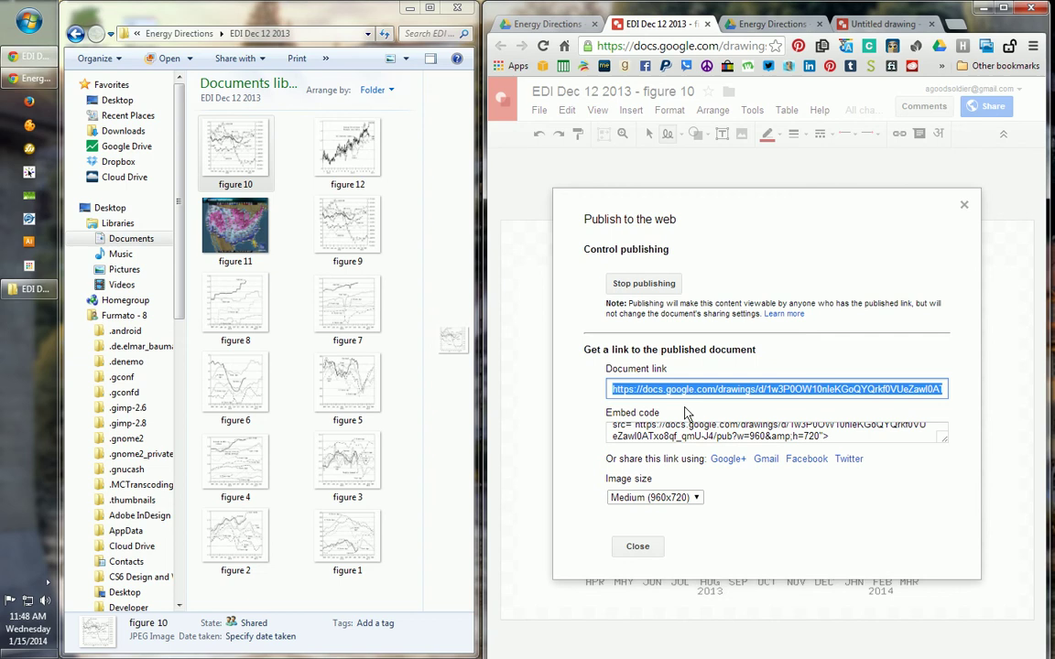
# Bring the Energy Directions Chrome window into view and maximize it
pyautogui.click(33, 78)
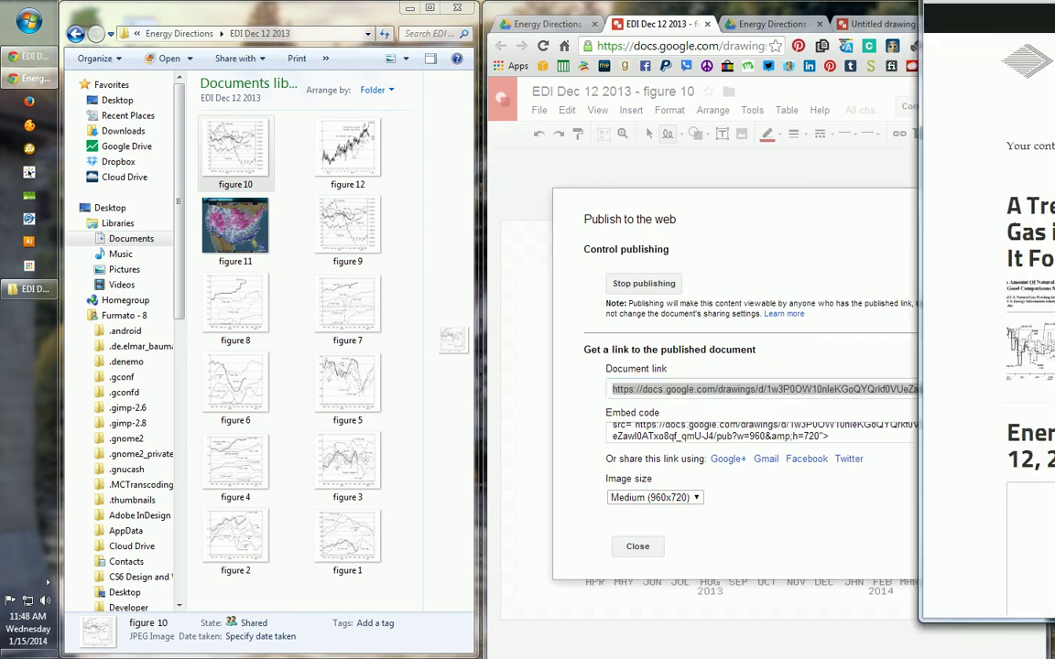
pyautogui.moveTo(1026, 13); pyautogui.dragTo(409, 11)
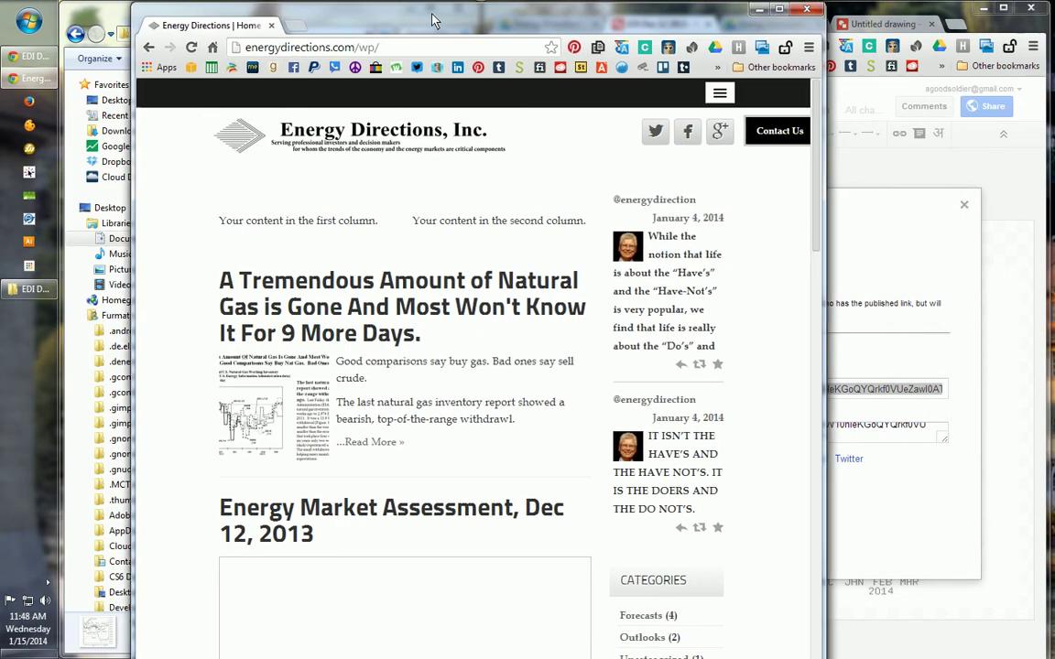
pyautogui.click(784, 11)
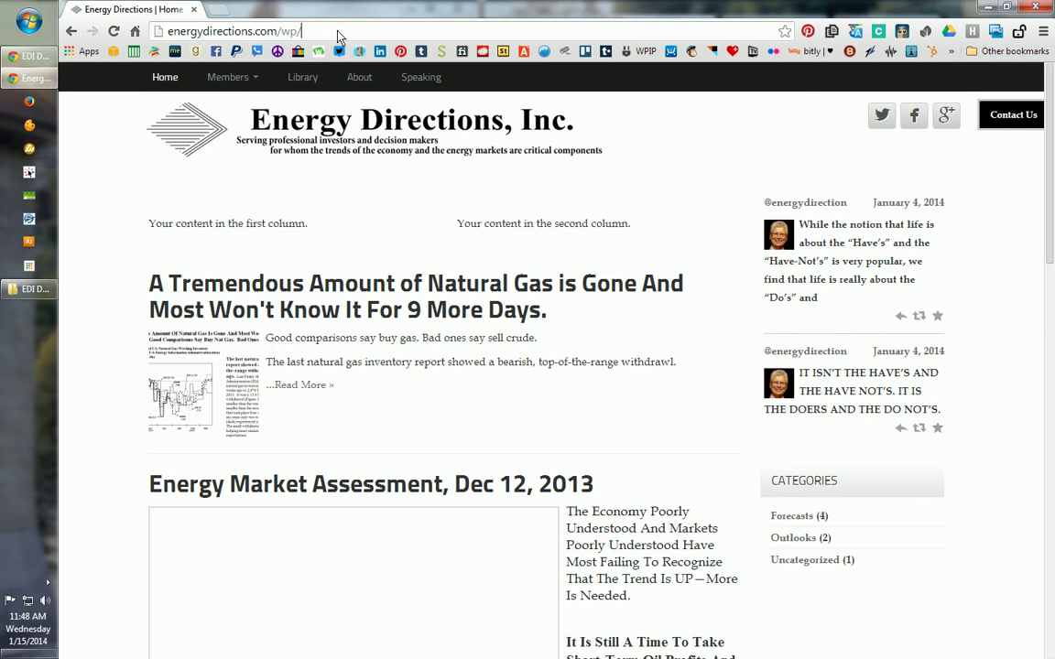
# Load the energydirections.com wp-admin page and log in with the autofilled credentials
pyautogui.click(337, 33)
pyautogui.write('wp')
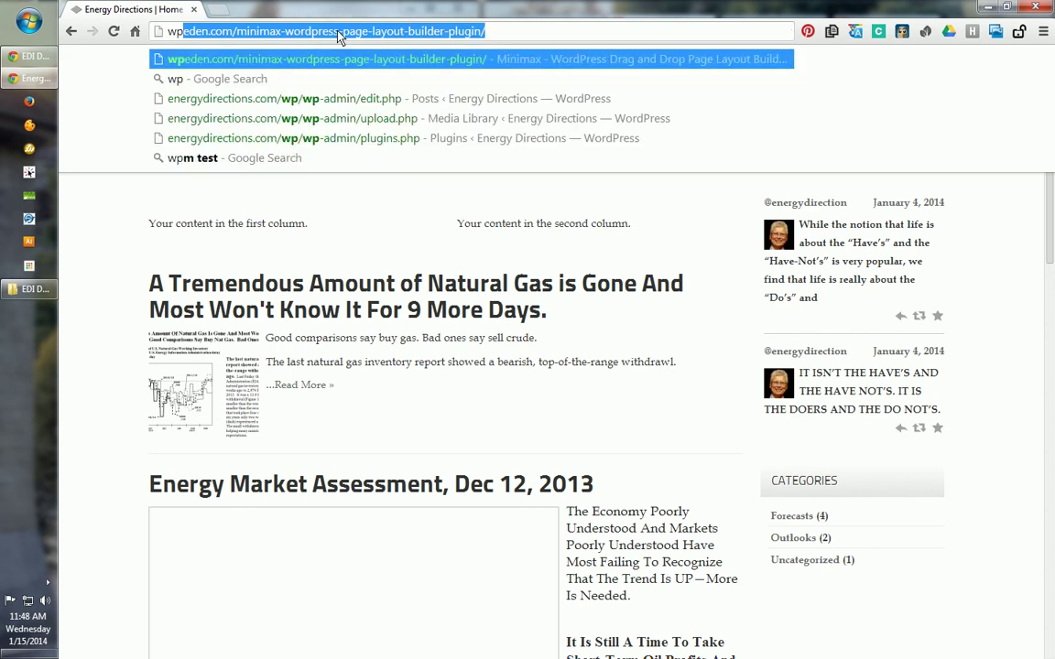
pyautogui.press('BackSpace')
pyautogui.press('BackSpace')
pyautogui.press('BackSpace')
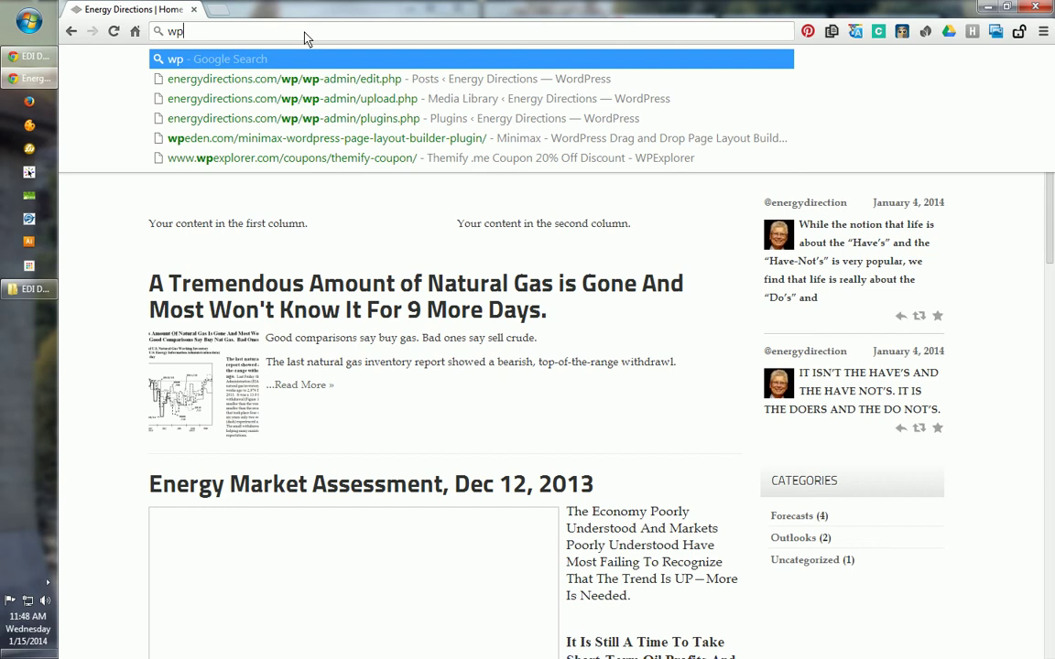
pyautogui.write('energydirections.com/wp/')
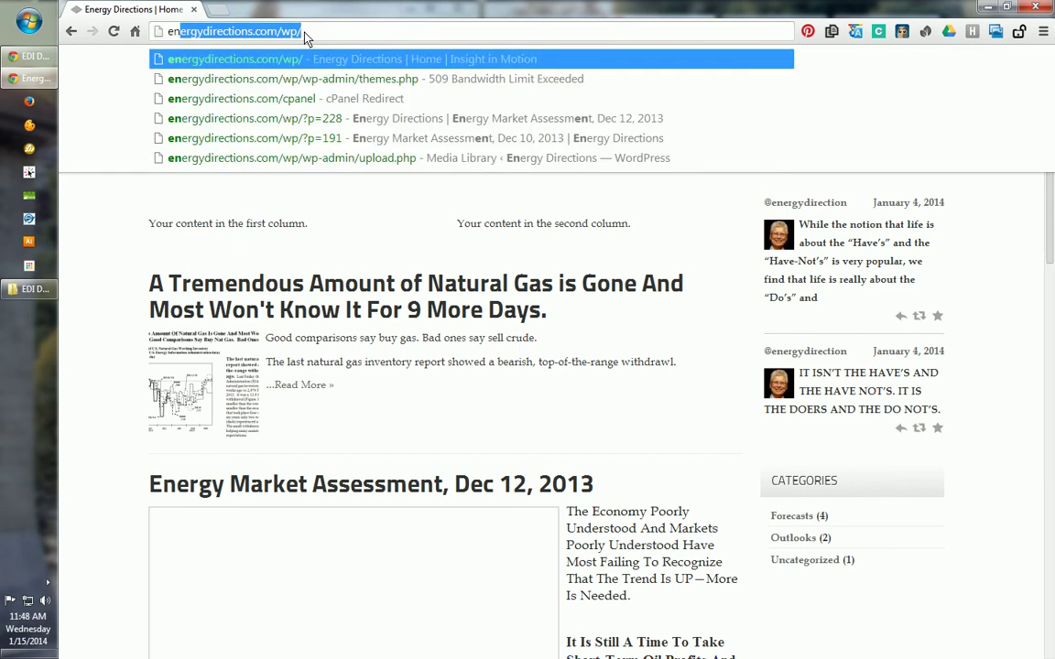
pyautogui.press('Down')
pyautogui.press('Return')
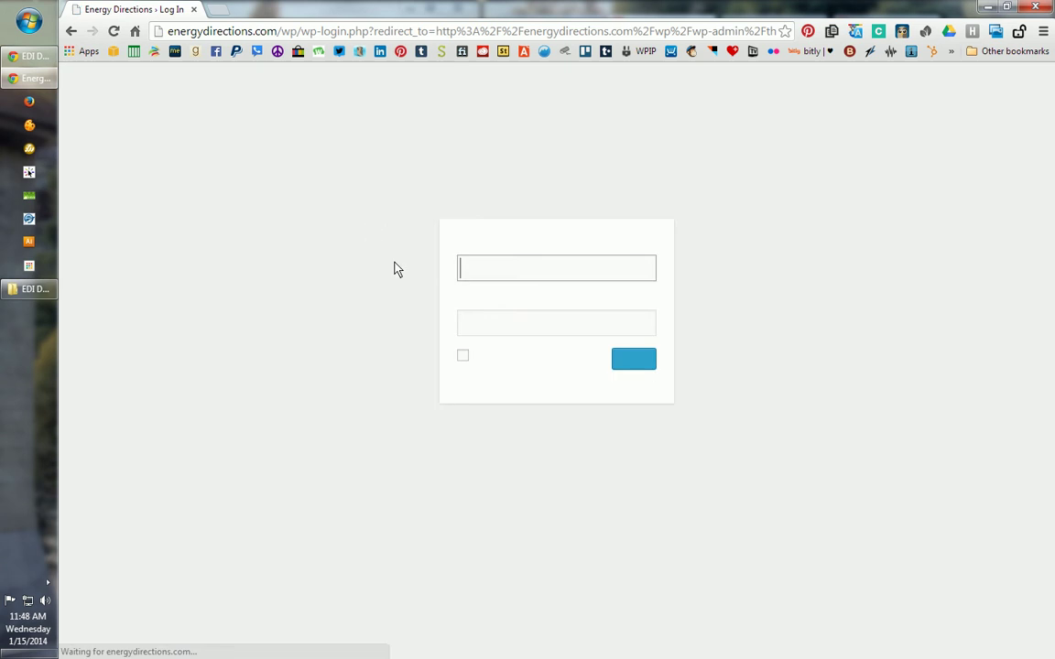
pyautogui.click(632, 366)
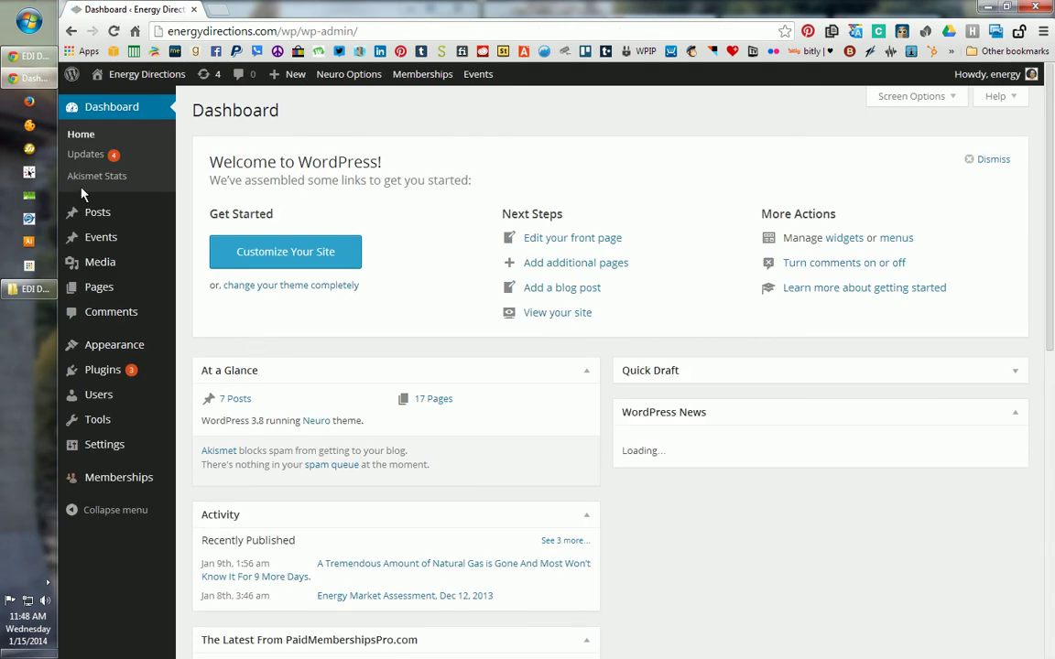
# Add a new post titled 'New test post' with the body 'Text text text text.'
pyautogui.moveTo(99, 217)
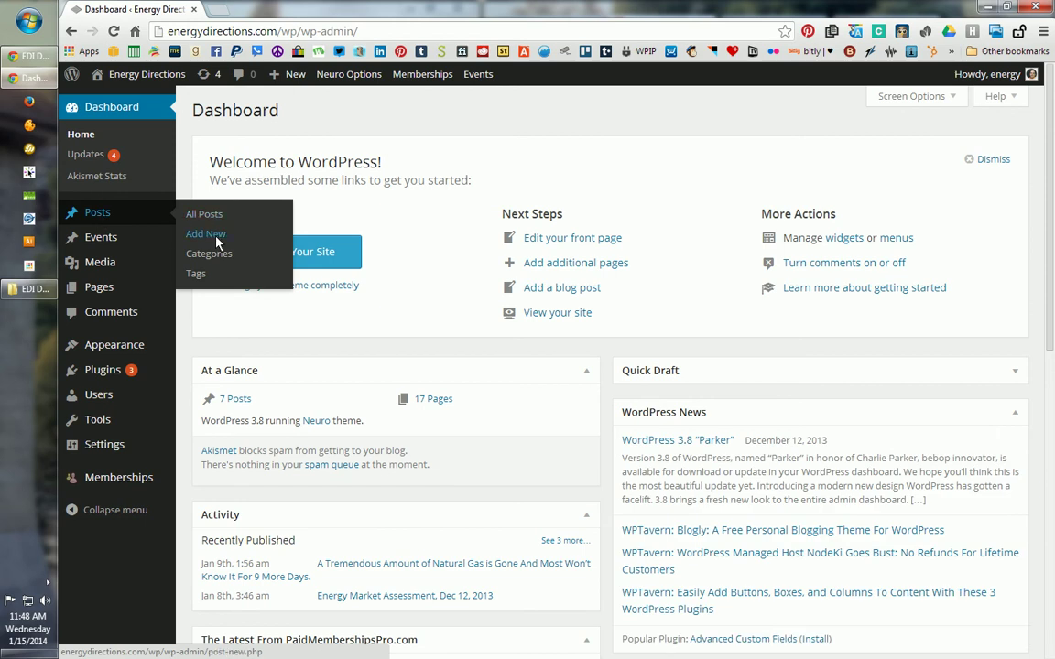
pyautogui.click(207, 234)
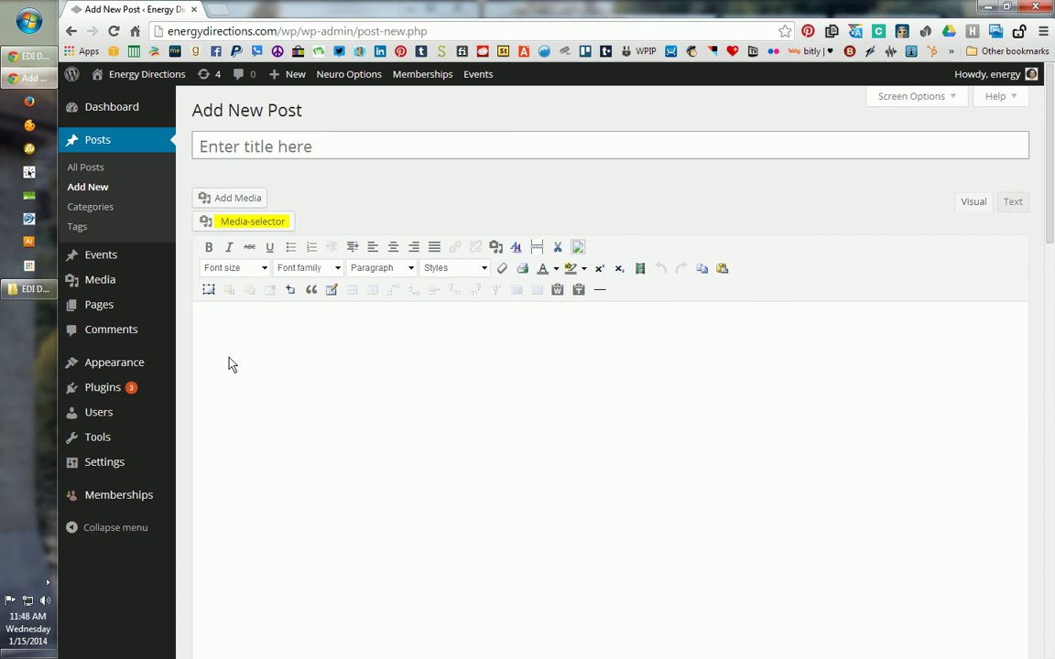
pyautogui.write('New ')
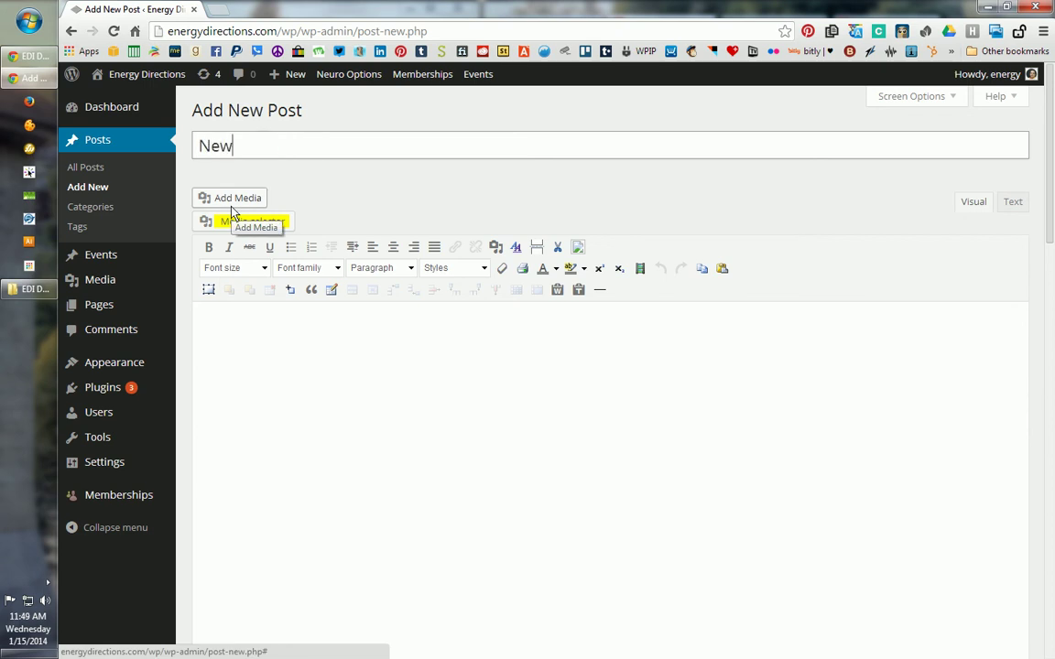
pyautogui.write('test post')
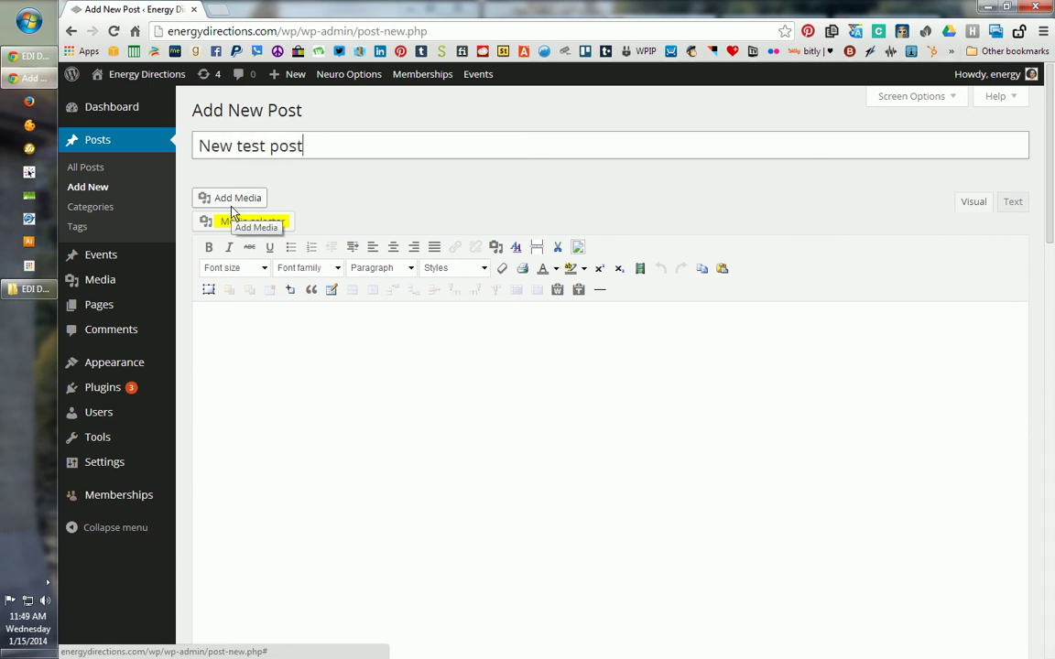
pyautogui.click(263, 374)
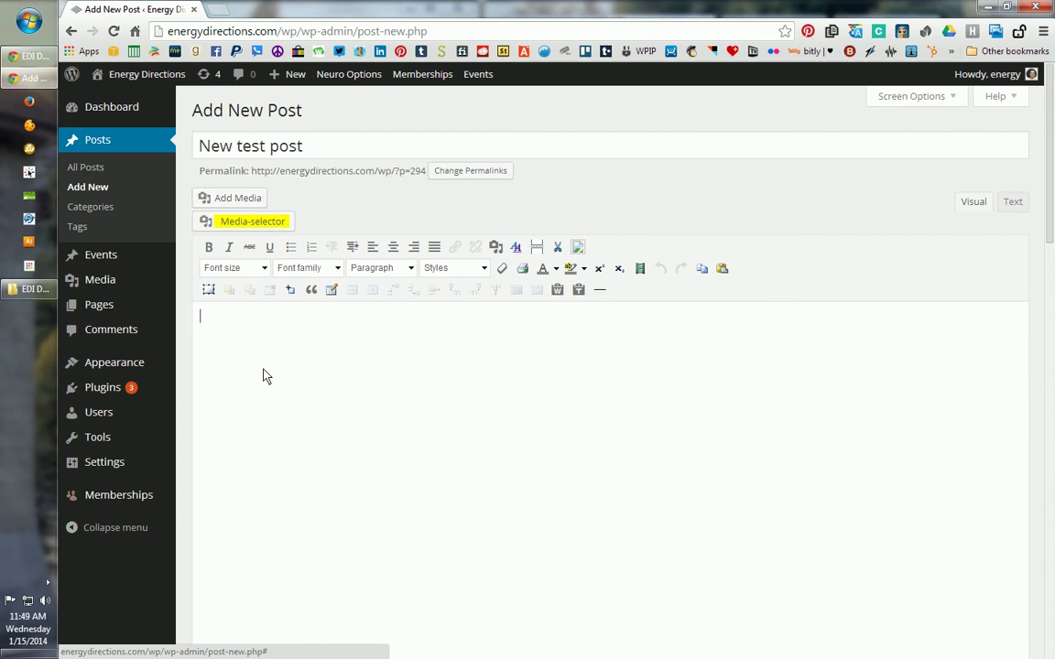
pyautogui.write('Te')
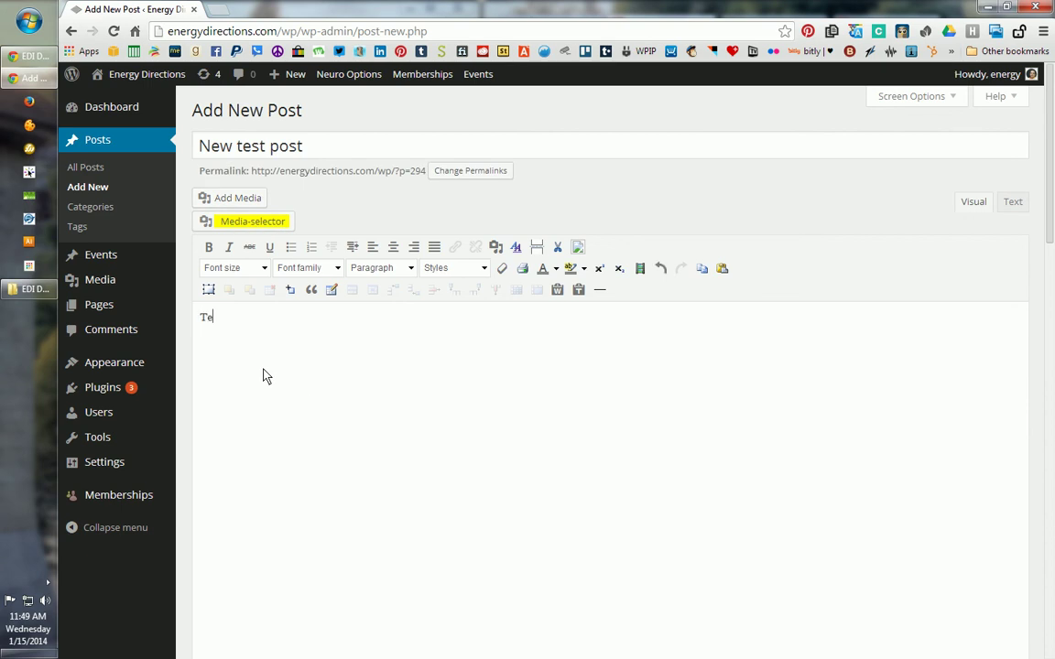
pyautogui.write('xt text text text.')
# Insert the chart into the post by pasting its published Google Drawings URL under Insert from URL
pyautogui.click(220, 199)
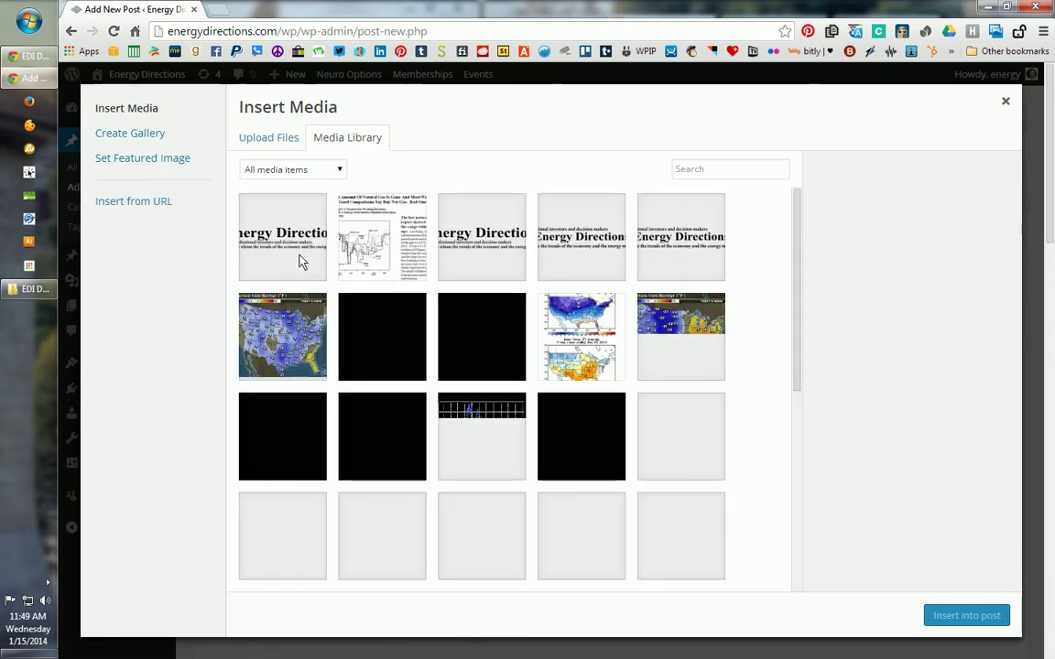
pyautogui.click(125, 201)
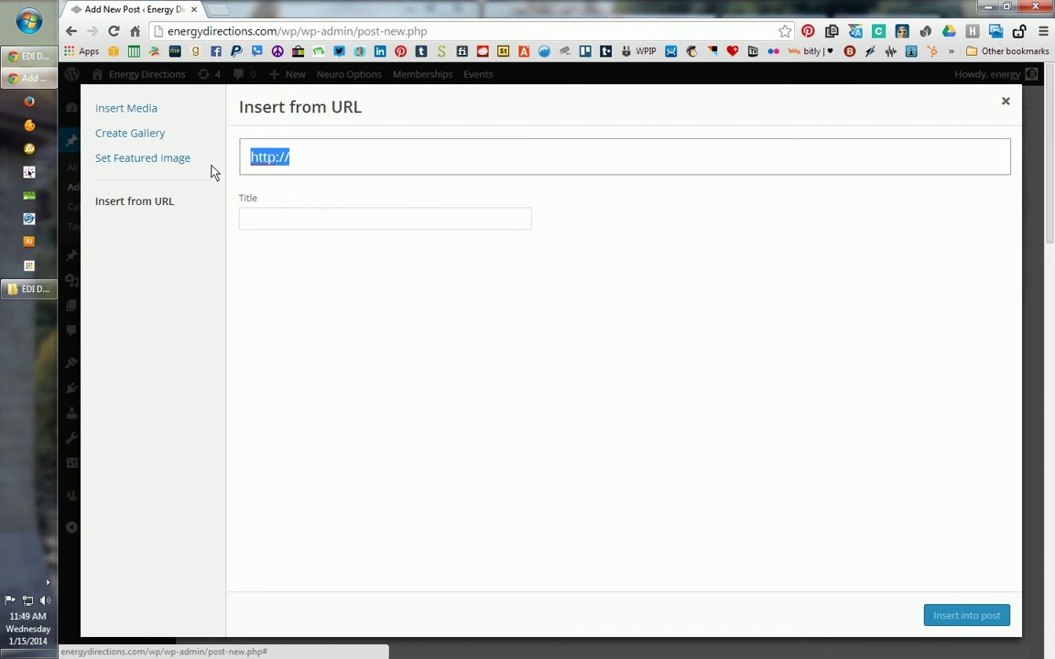
pyautogui.write('https://docs.google.com/drawings/d/1w3P0OW10nIeKGoQYQrkf0VUeZawI0ATxo8qf_qmU-J4/pub?w=960&h=720')
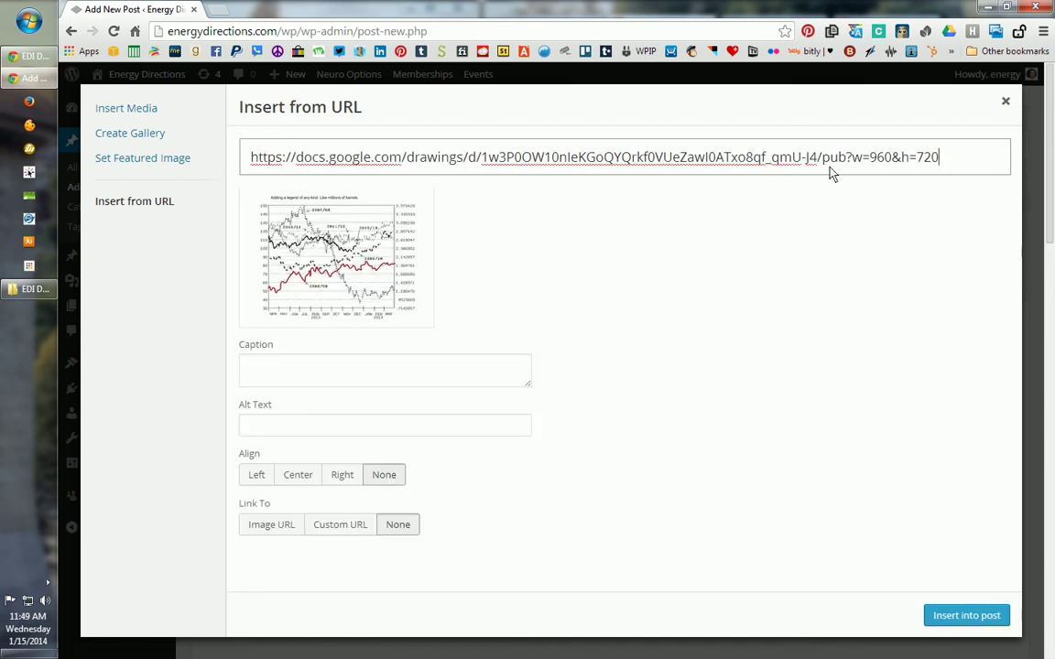
pyautogui.click(966, 616)
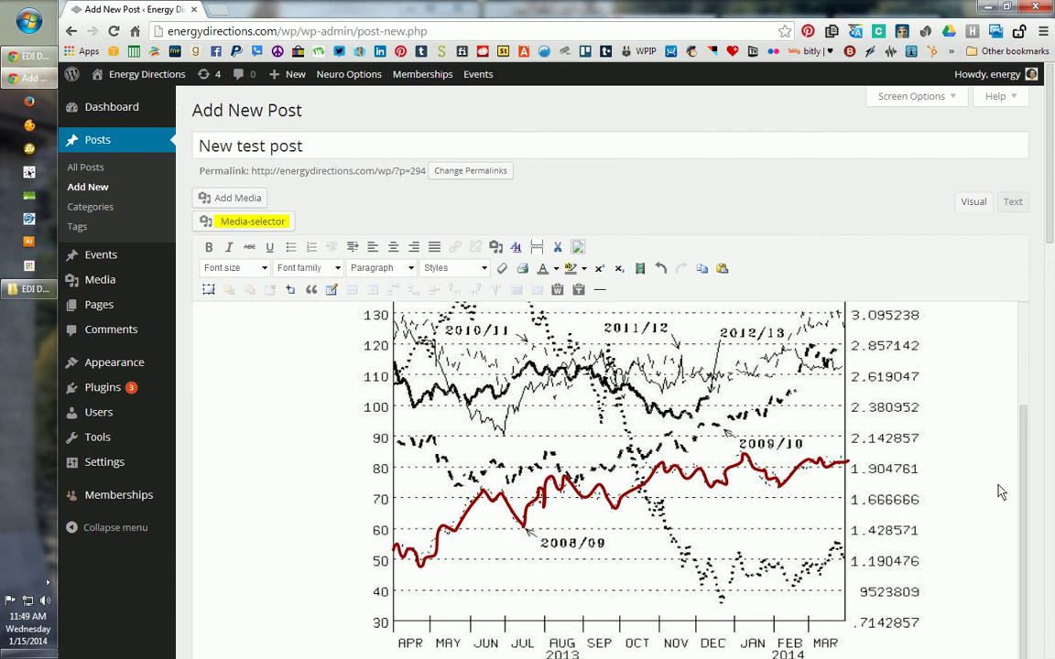
# Drag the chart image below the 'Text text text text.' line and check its new position
pyautogui.moveTo(1024, 490); pyautogui.dragTo(1029, 341)
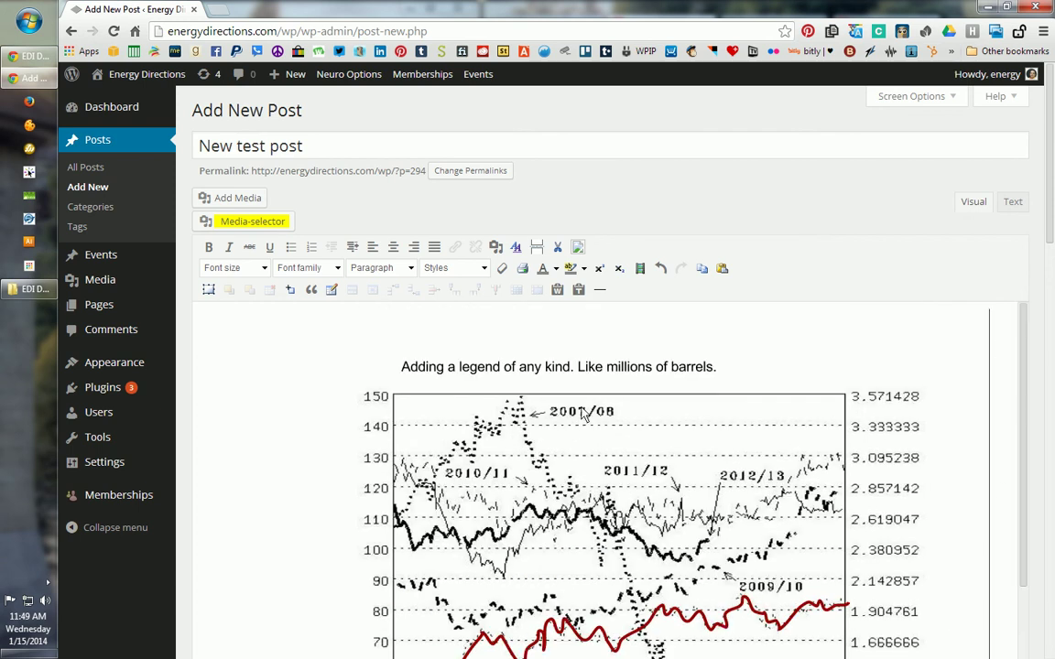
pyautogui.scroll(-4, 438, 449)
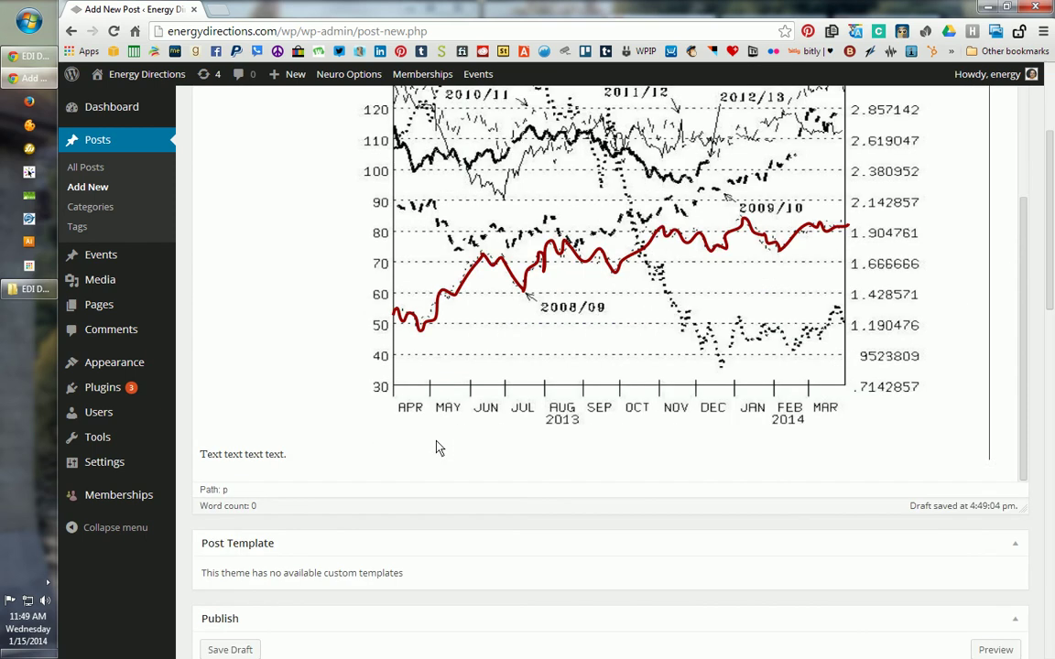
pyautogui.click(443, 356)
pyautogui.moveTo(442, 355); pyautogui.dragTo(202, 457)
pyautogui.scroll(-3, 824, 448)
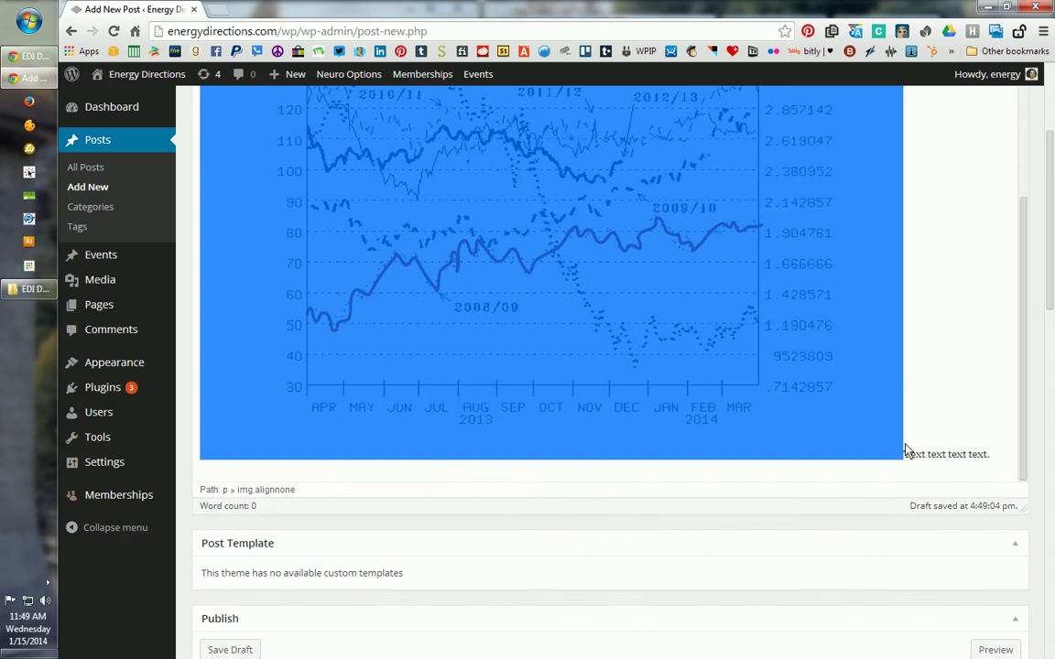
pyautogui.scroll(5, 756, 383)
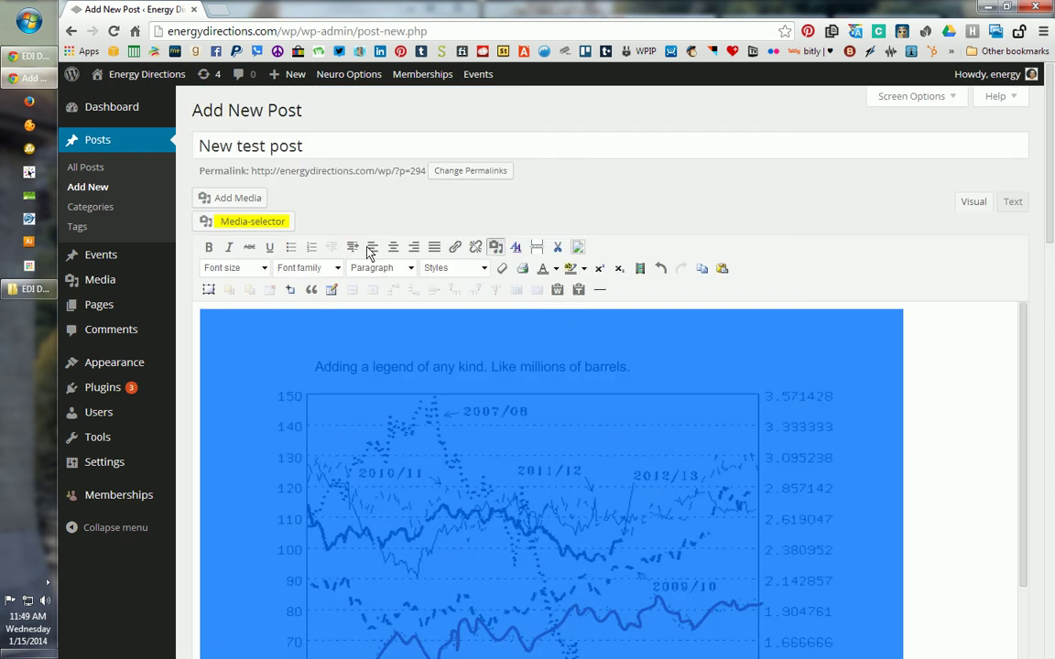
pyautogui.click(916, 398)
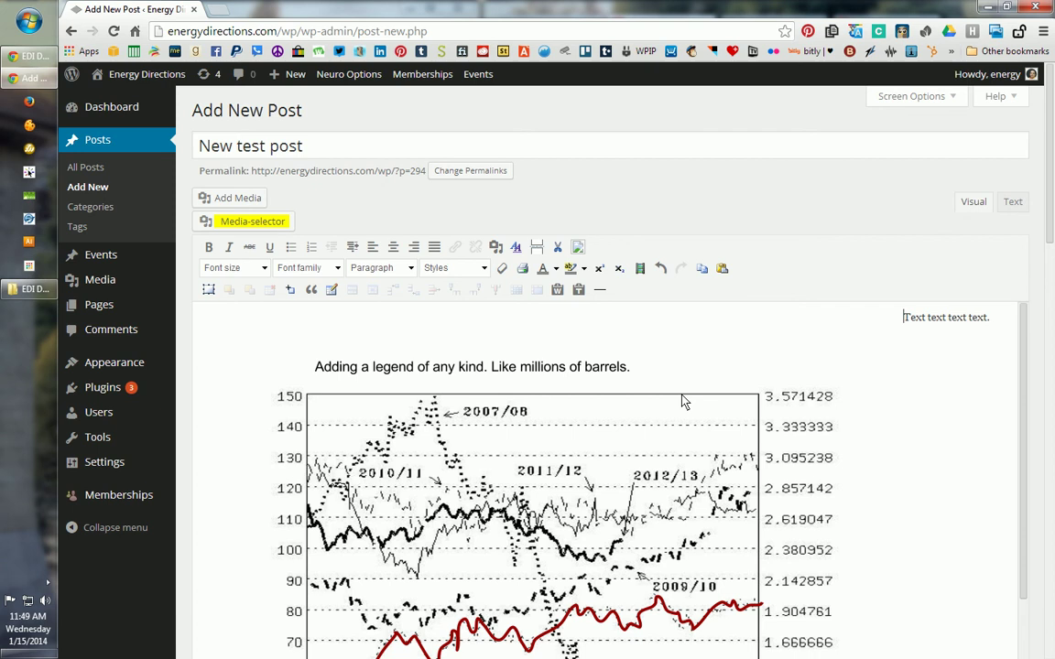
pyautogui.scroll(-3, 615, 363)
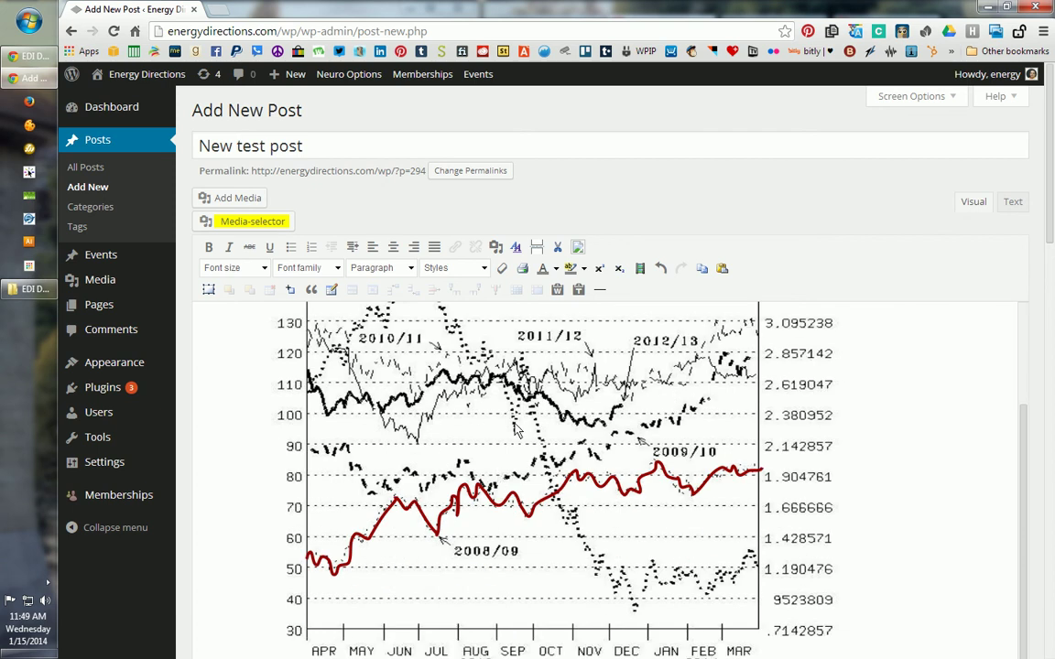
pyautogui.scroll(3, 517, 431)
pyautogui.scroll(-3, 522, 444)
pyautogui.click(48, 584)
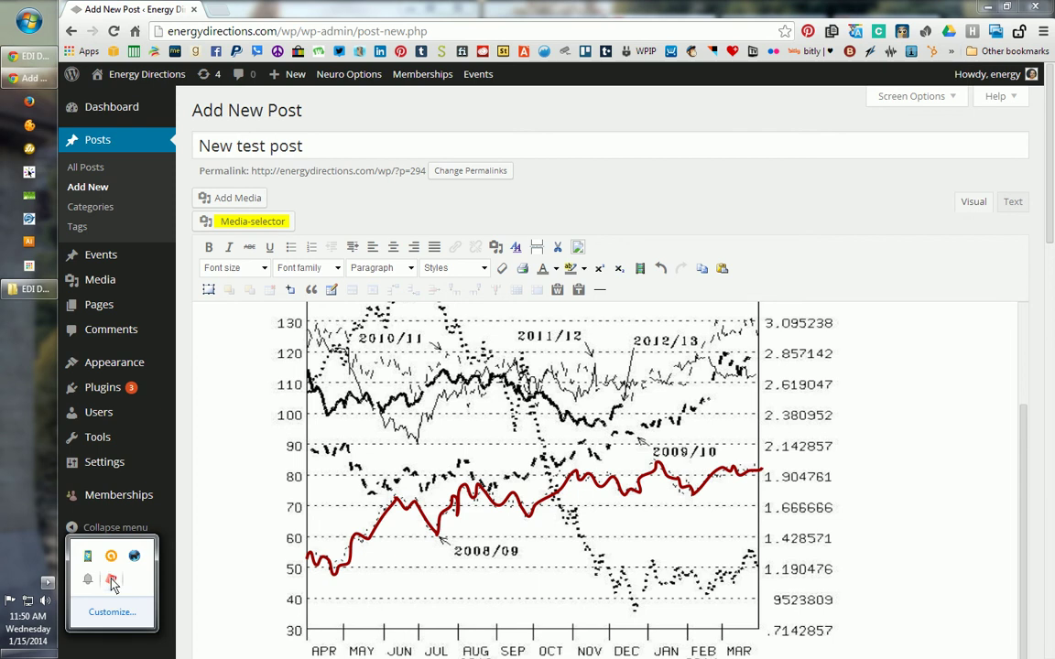